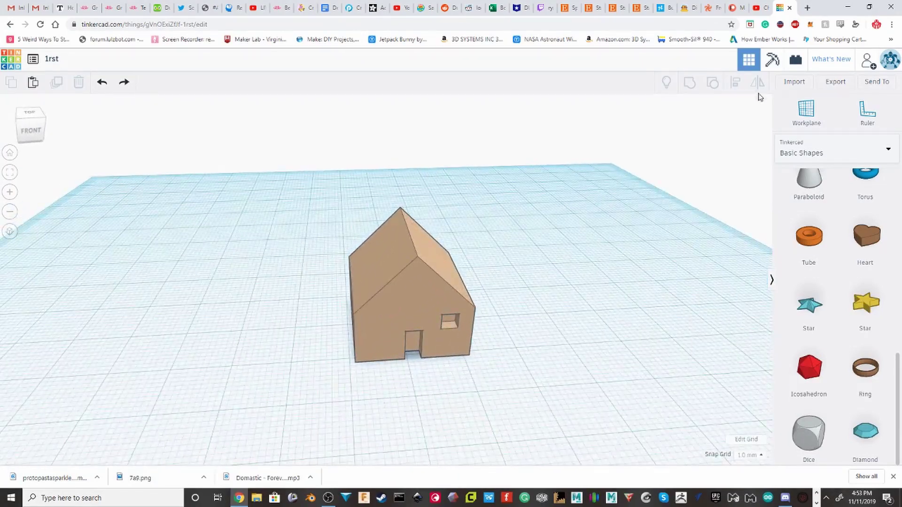
Try making the house taller and wider, undoing the height change
right_drag(440, 195, 432, 235)
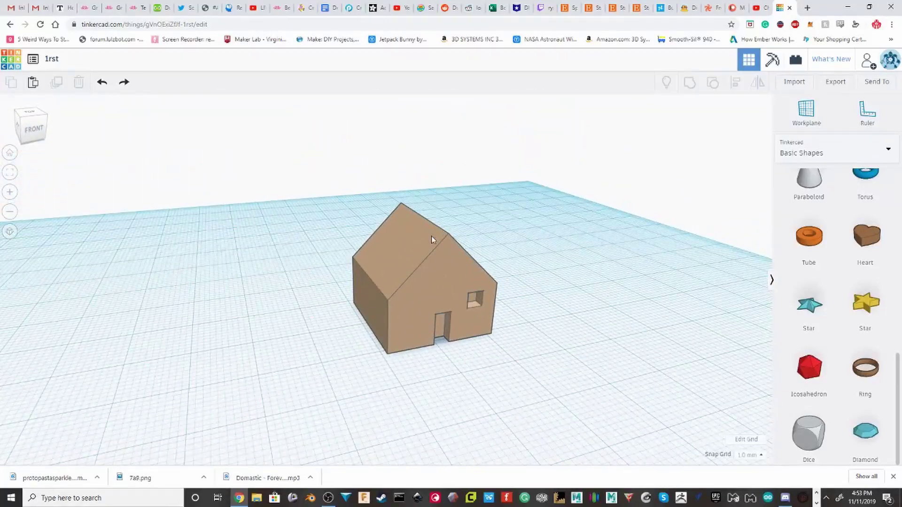
click(434, 235)
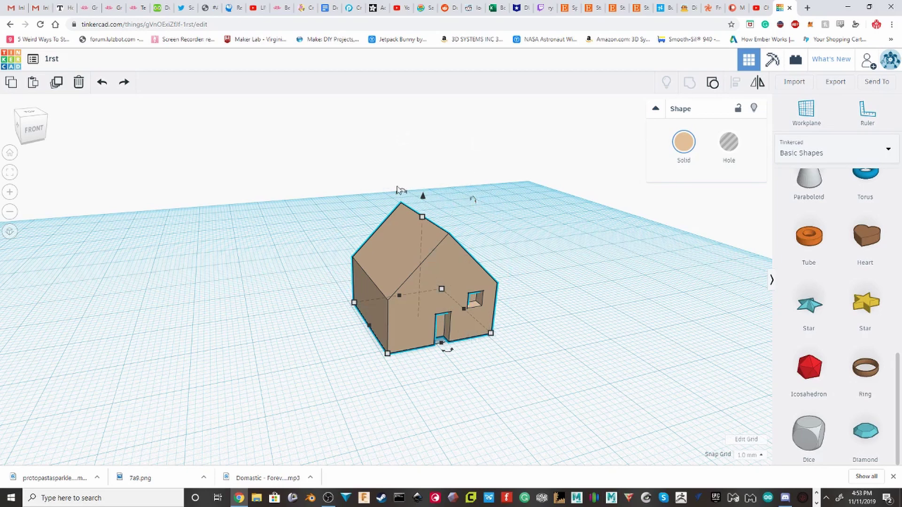
drag(425, 219, 478, 158)
key(ctrl+z)
drag(461, 309, 537, 306)
right_drag(537, 307, 458, 200)
Rotate the house 55° around its base, then undo the rotation
scroll(415, 253, up, 2)
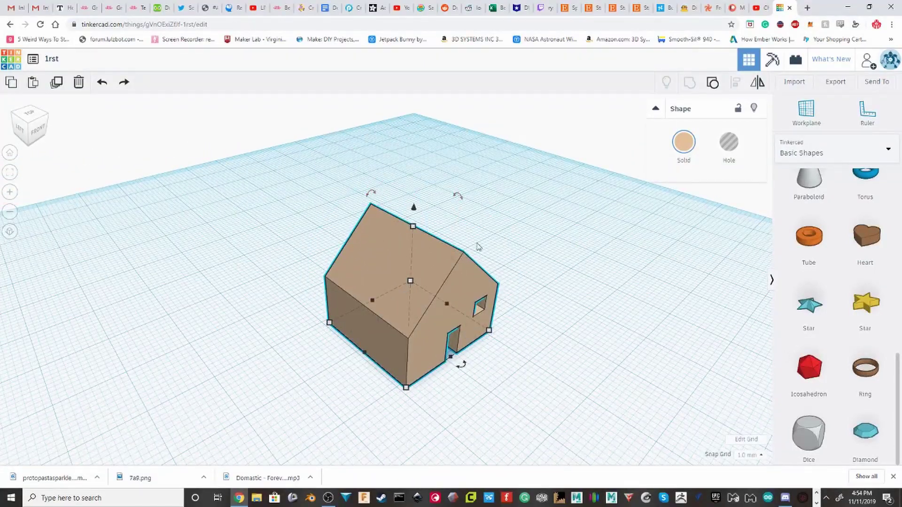
mouse_move(466, 371)
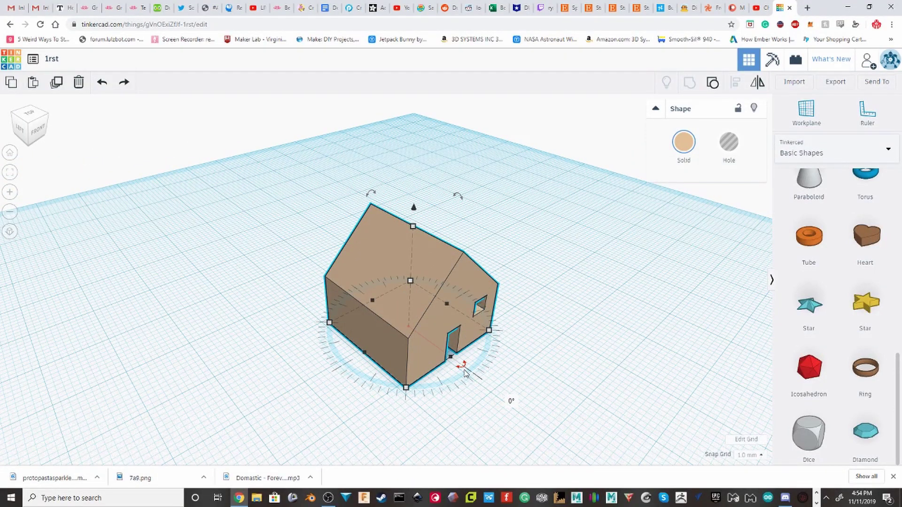
drag(465, 374, 511, 397)
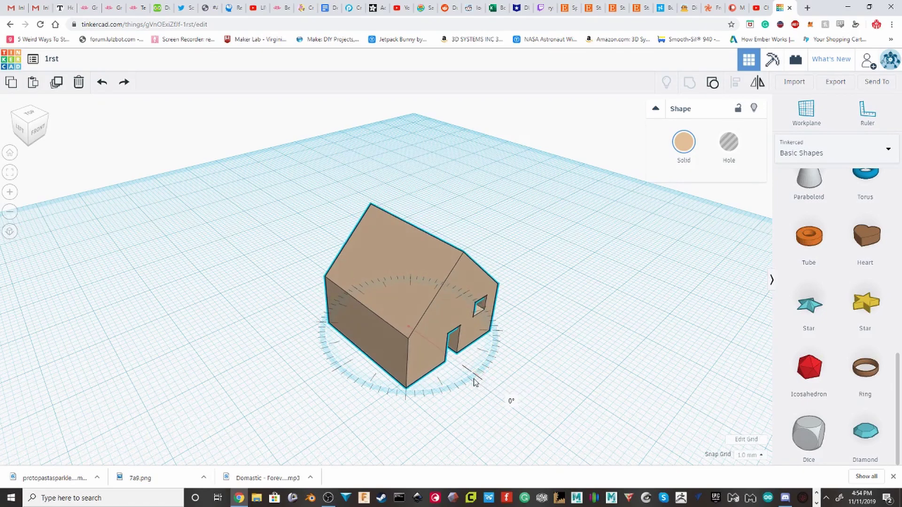
drag(437, 354, 596, 319)
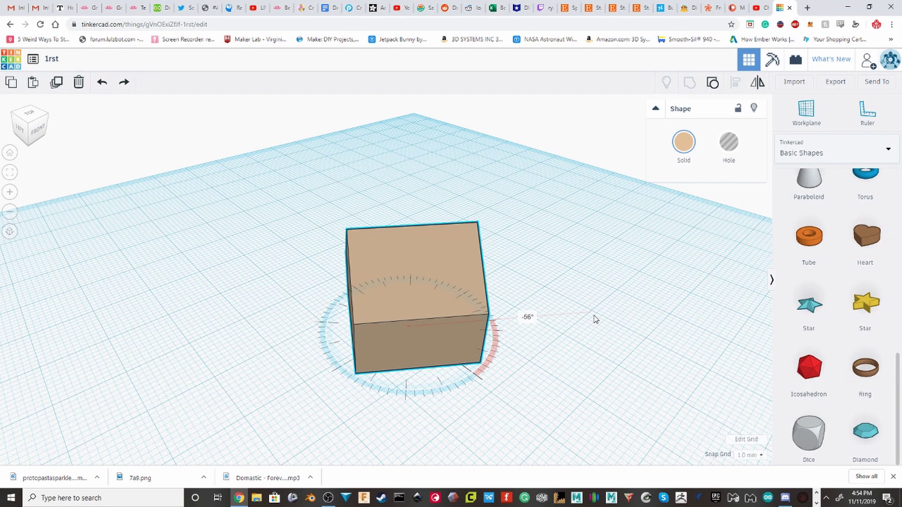
drag(609, 319, 515, 302)
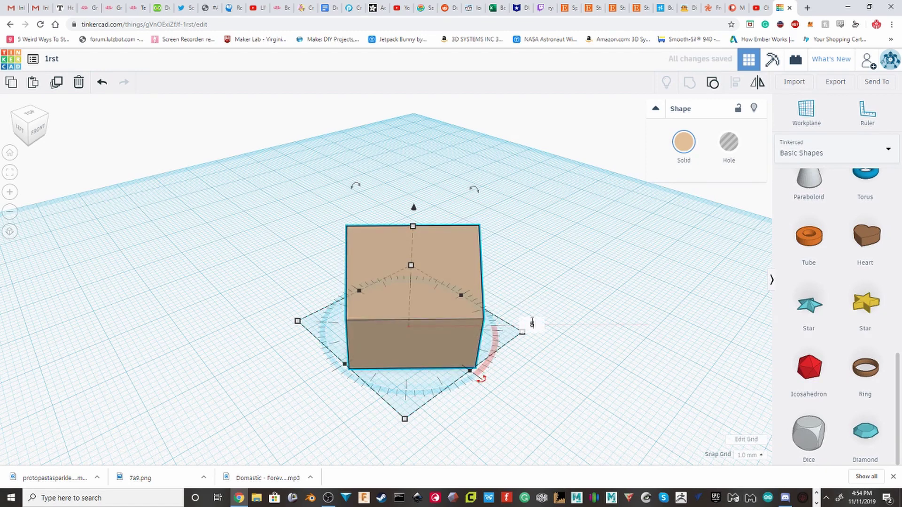
key(Return)
click(507, 338)
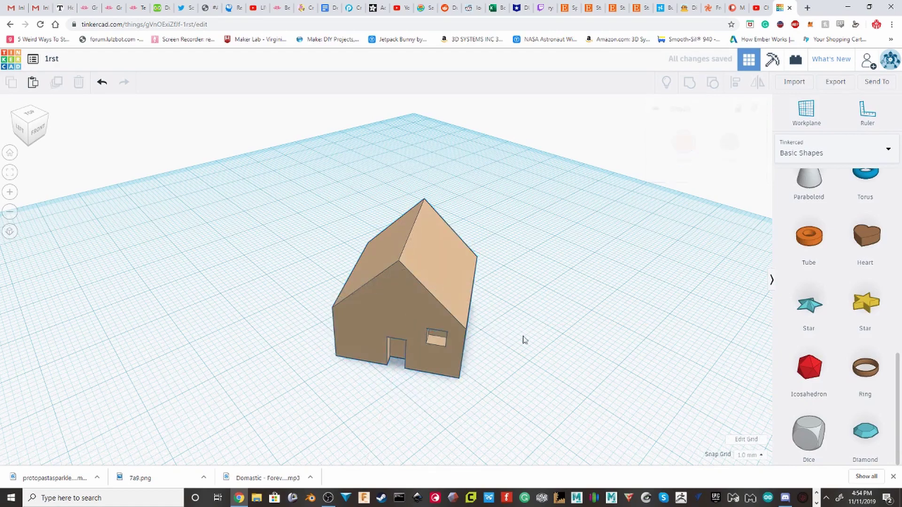
key(ctrl+z)
From a low front angle, select the red box and stretch it much taller
right_drag(484, 336, 347, 312)
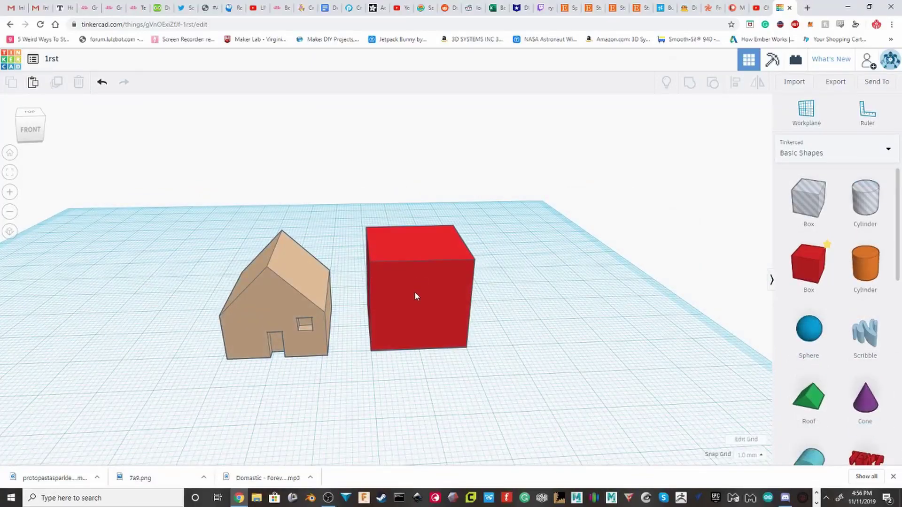
click(414, 292)
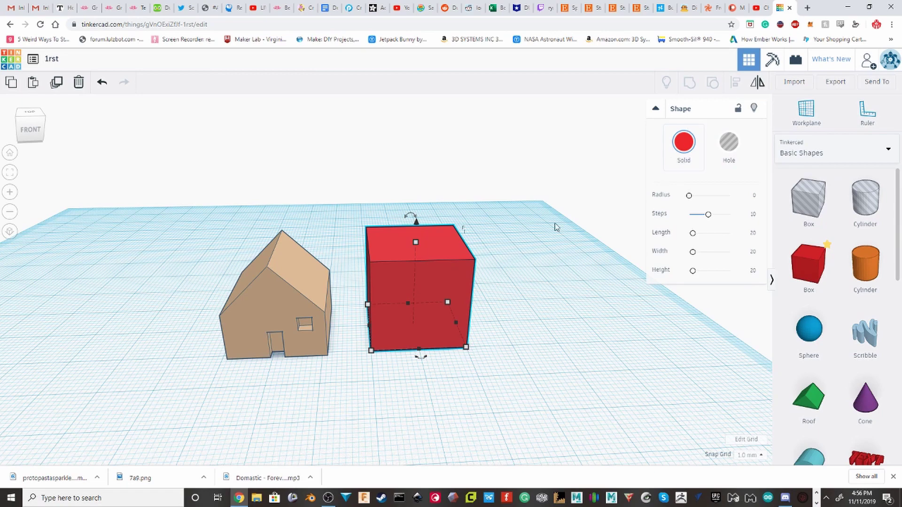
scroll(545, 227, up, 5)
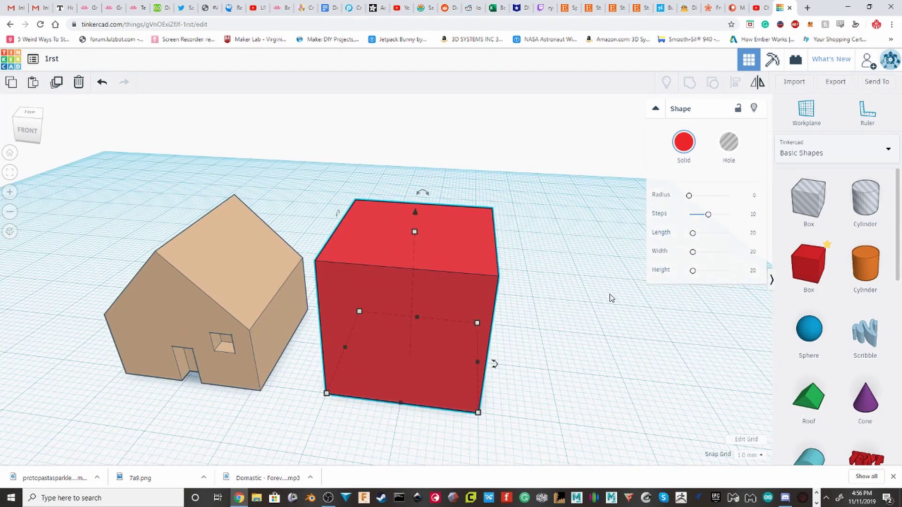
scroll(498, 305, up, 5)
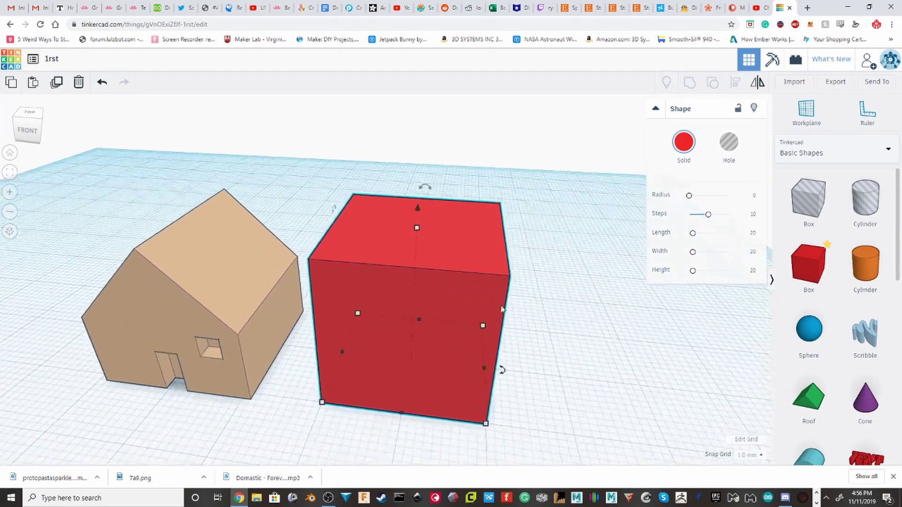
scroll(619, 278, down, 5)
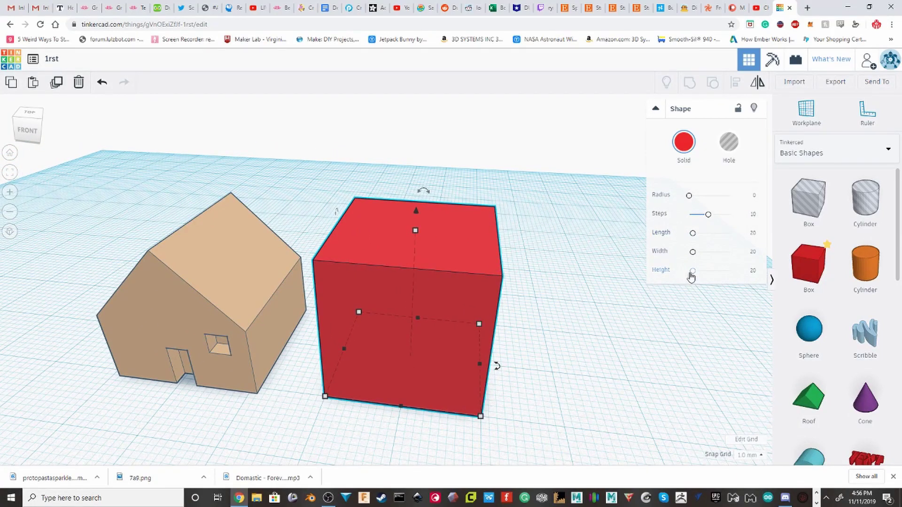
drag(692, 275, 705, 233)
Set the red box's length, width and height to 20, making a cube
scroll(534, 271, down, 3)
click(745, 233)
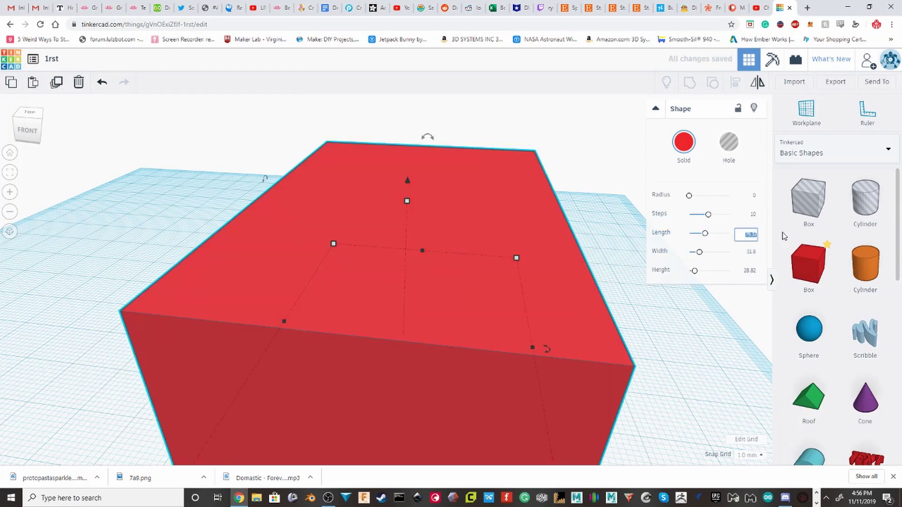
text(20)
key(Return)
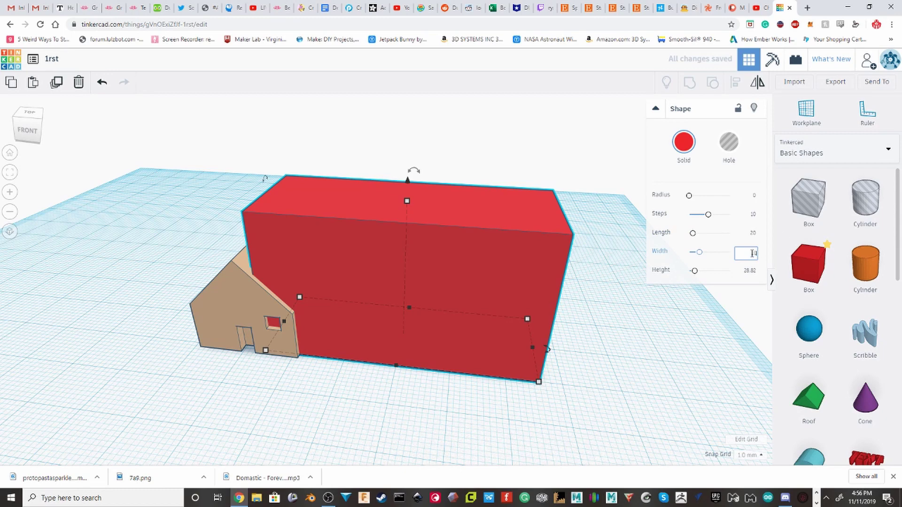
key(Return)
click(749, 271)
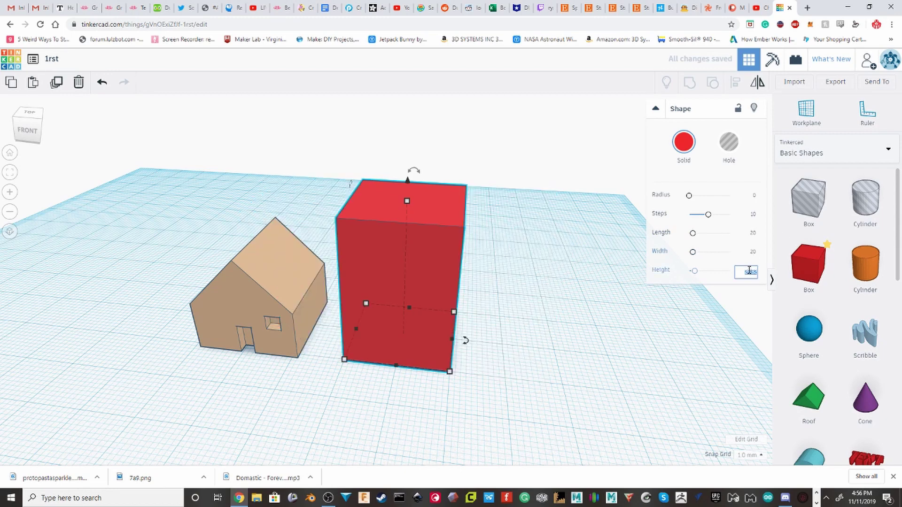
key(Return)
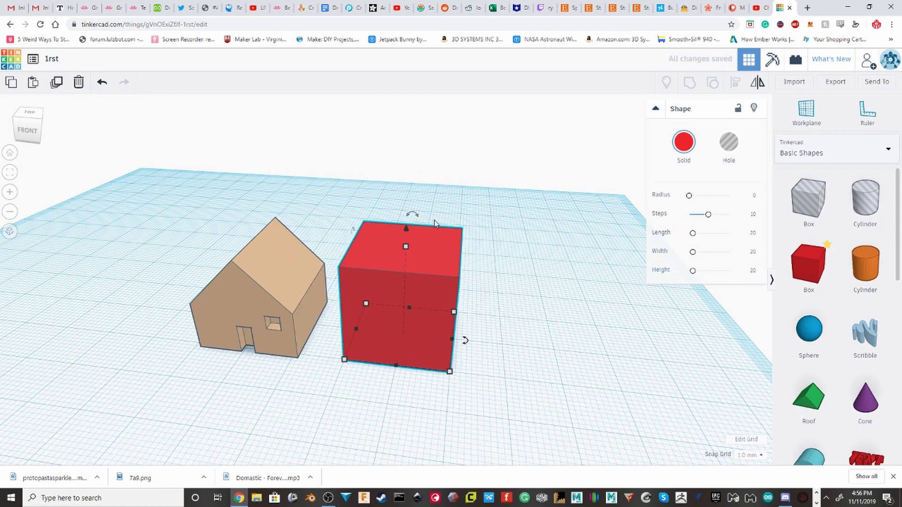
From a front view focused on the red cube, round its edges to a radius of about 3.1
scroll(444, 234, up, 5)
scroll(233, 176, down, 5)
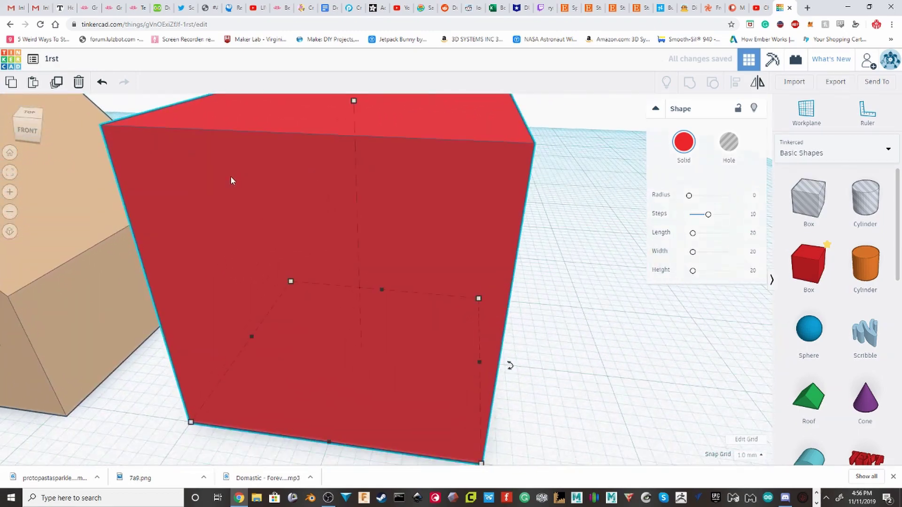
right_drag(270, 197, 380, 222)
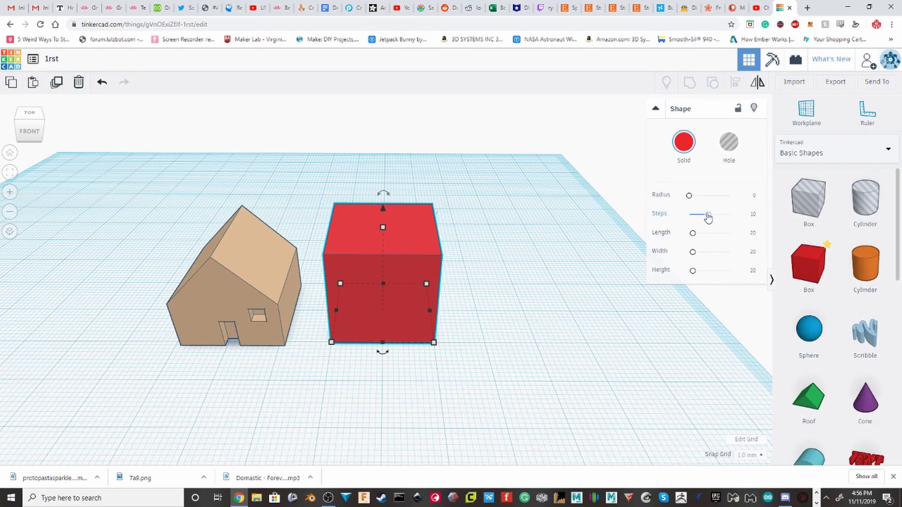
key(f)
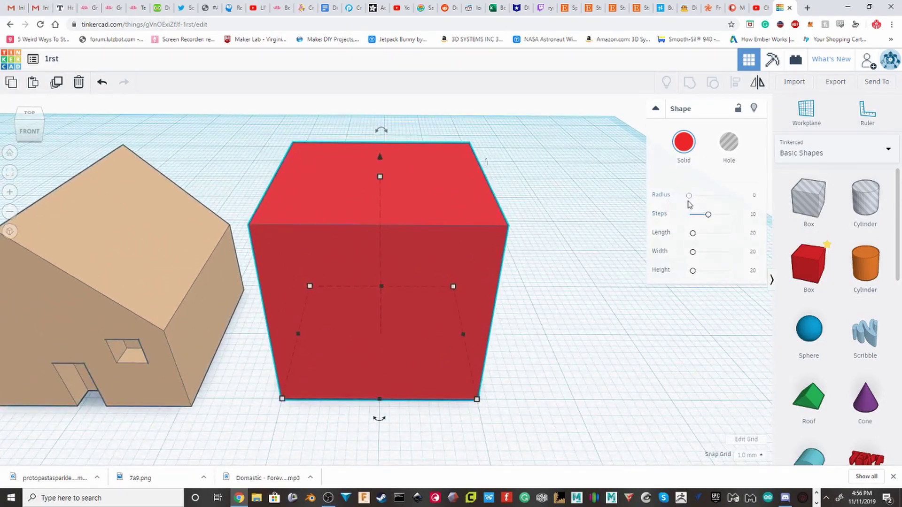
mouse_move(691, 197)
mouse_down()
mouse_move(712, 194)
mouse_move(689, 192)
mouse_move(699, 187)
mouse_move(694, 195)
mouse_up()
scroll(566, 270, up, 2)
scroll(561, 268, down, 3)
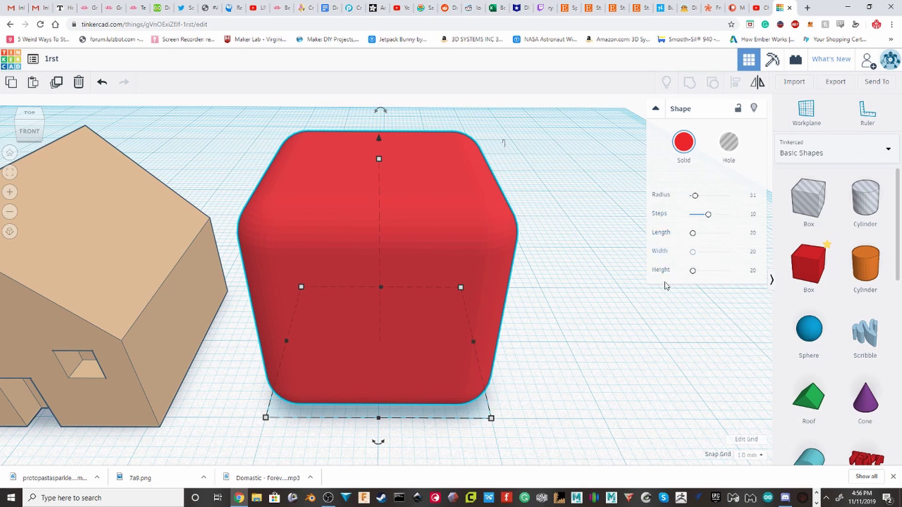
drag(473, 347, 476, 275)
Undo the resize, stretch the box's length, then reset length and width to 20
key(ctrl+z)
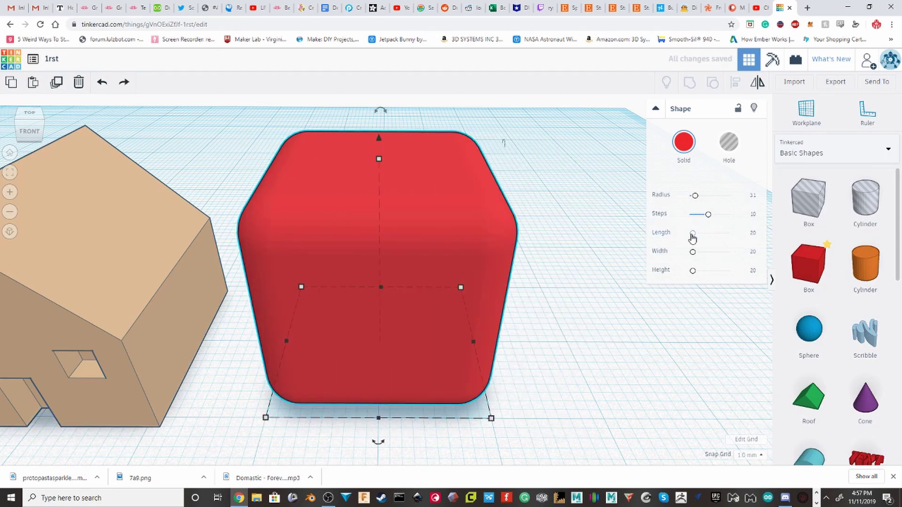
mouse_move(692, 239)
mouse_down()
mouse_move(709, 235)
mouse_move(688, 236)
mouse_move(712, 256)
mouse_move(692, 252)
mouse_up()
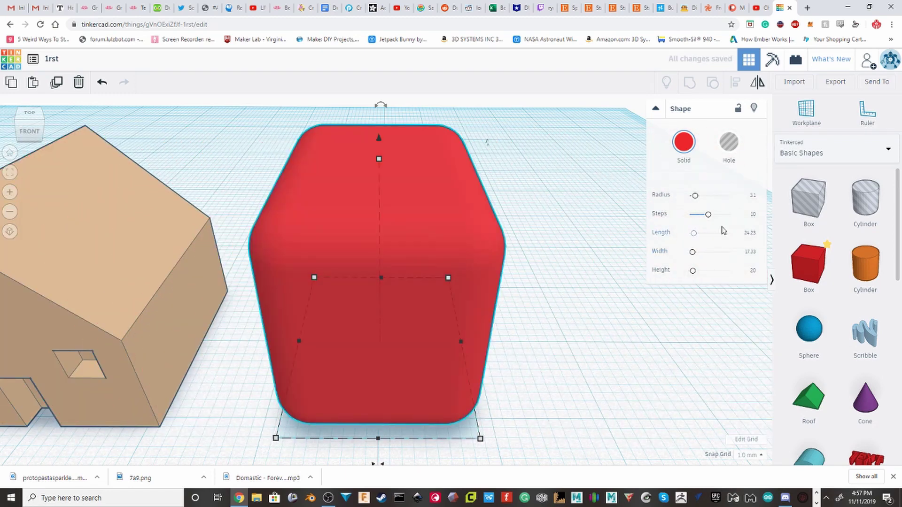
click(754, 232)
text(20)
click(751, 252)
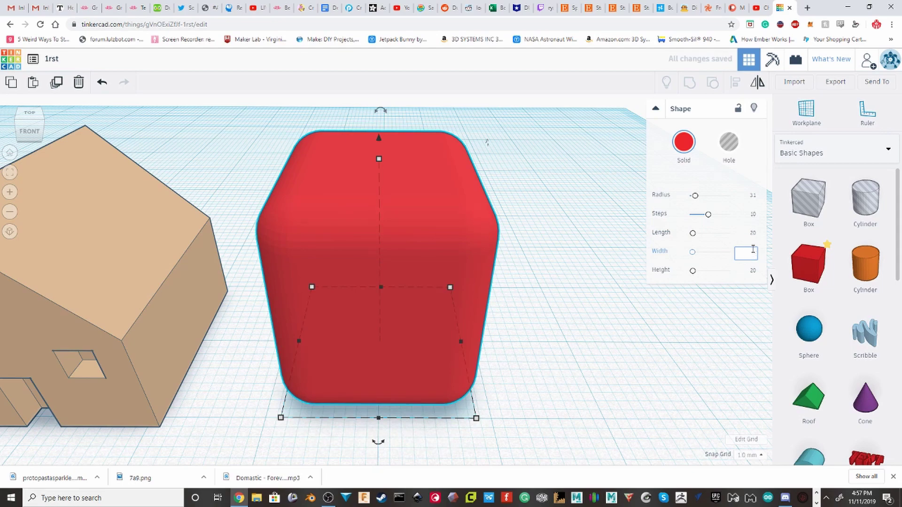
text(20)
key(Return)
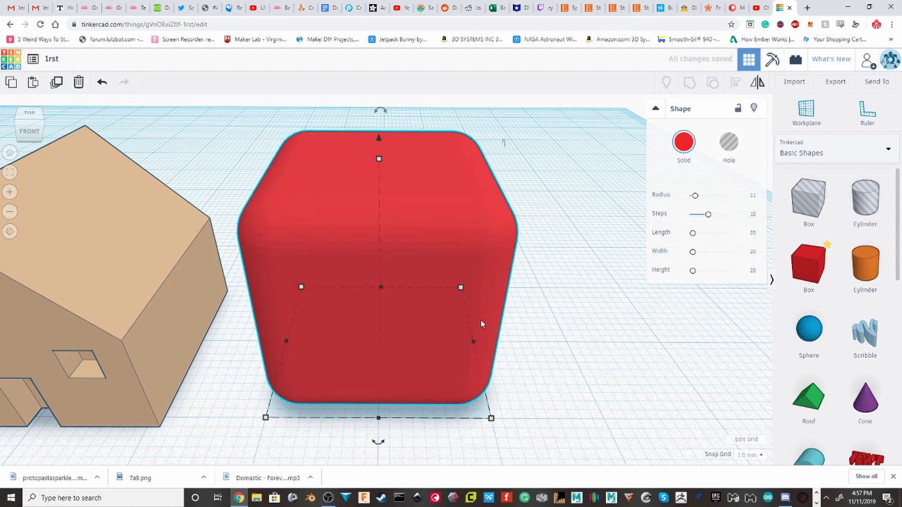
Try widening the box to 33.42, return the width to 20, and undo a side stretch
scroll(472, 339, down, 3)
scroll(462, 353, up, 2)
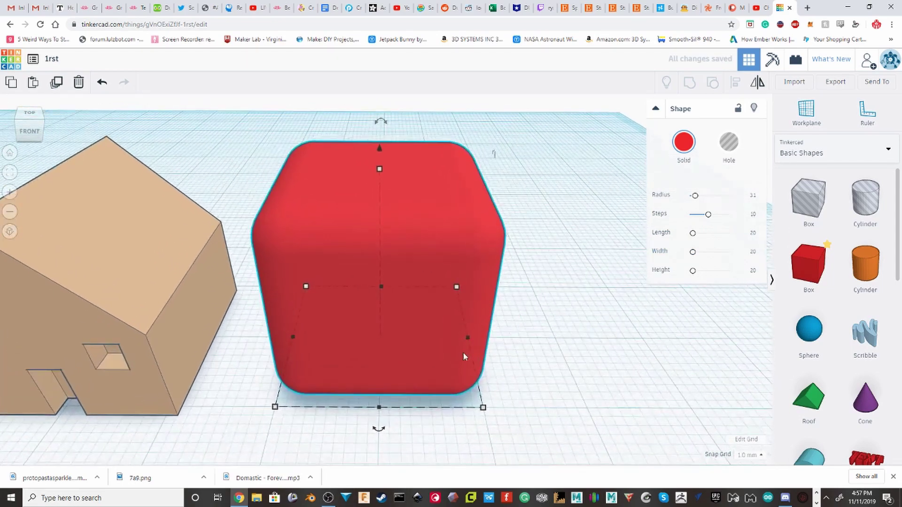
drag(694, 253, 695, 252)
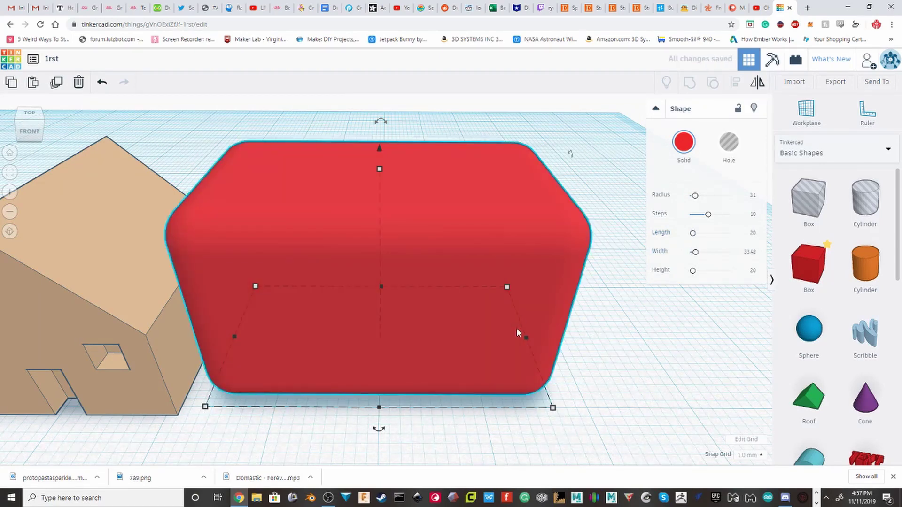
scroll(519, 336, down, 2)
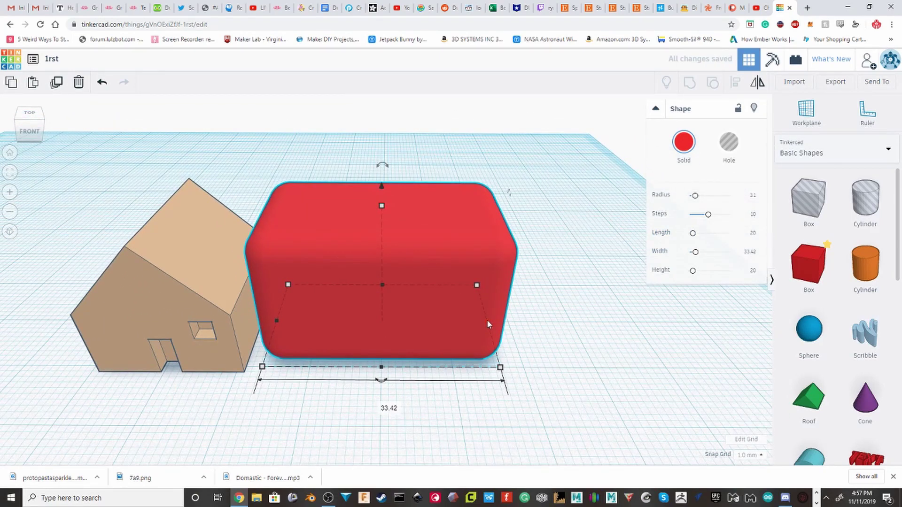
click(749, 252)
text(4)
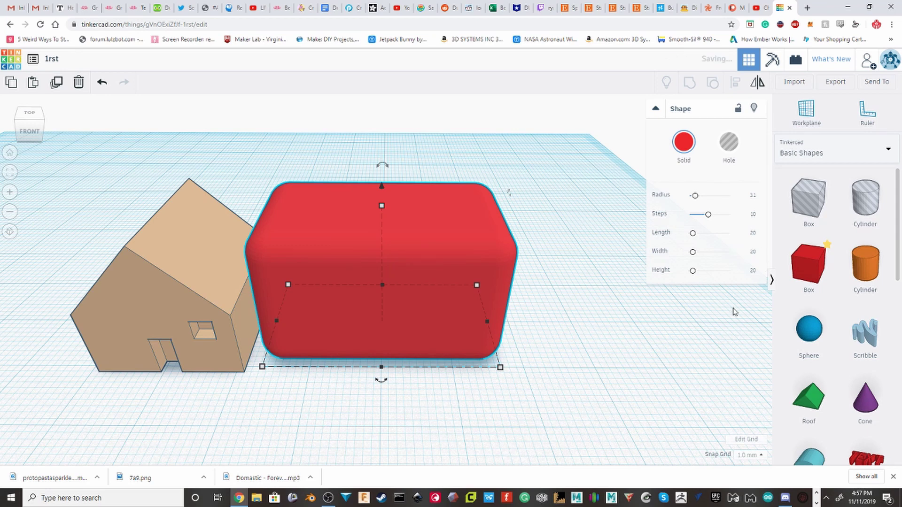
key(Return)
drag(449, 323, 533, 322)
key(ctrl+z)
Experiment with the edge smoothing steps, then delete the rounded red box
scroll(505, 263, up, 5)
scroll(484, 263, down, 3)
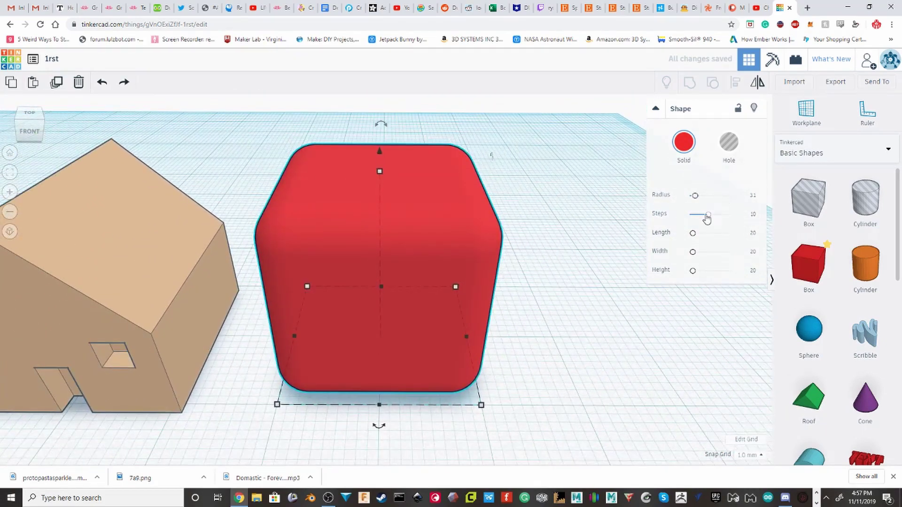
drag(708, 217, 758, 216)
drag(683, 210, 681, 212)
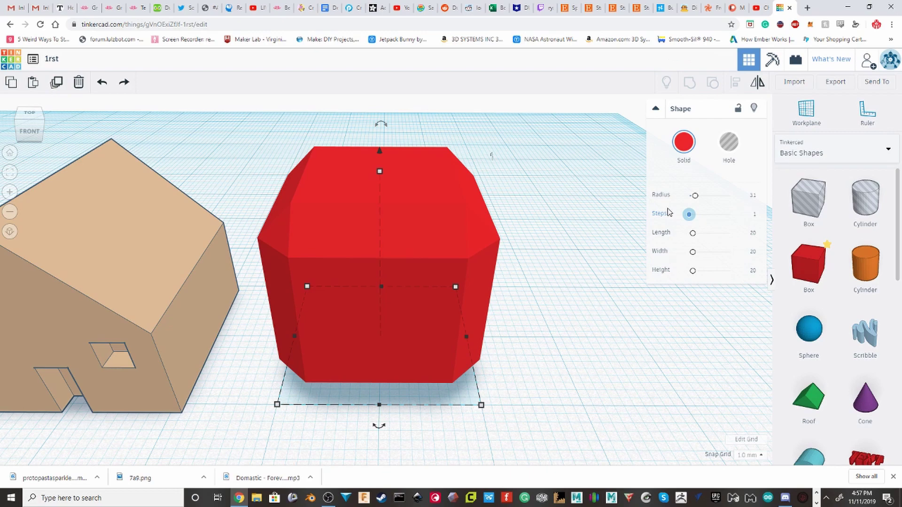
drag(689, 215, 705, 207)
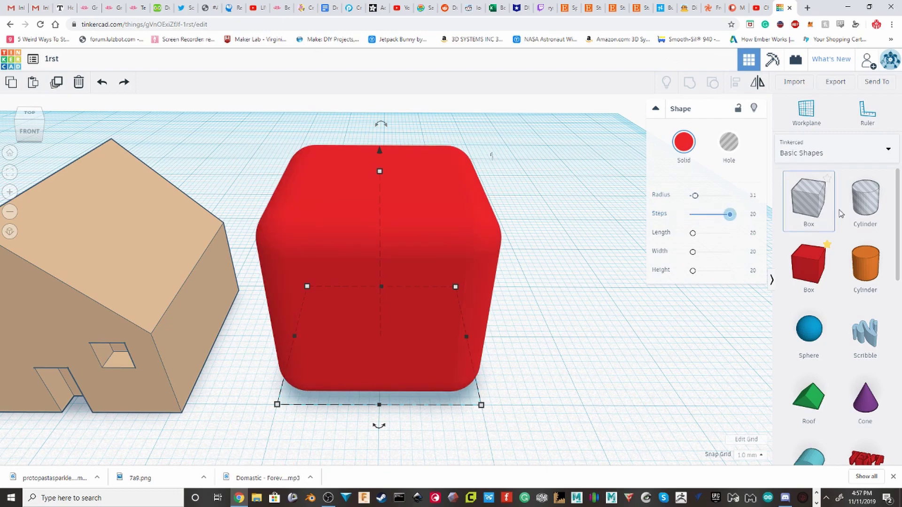
scroll(430, 216, up, 5)
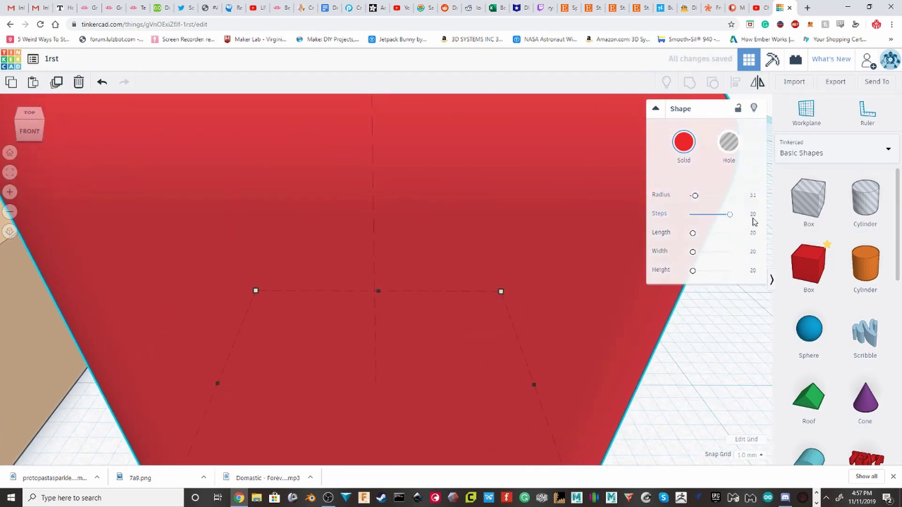
drag(735, 215, 716, 214)
scroll(376, 217, down, 5)
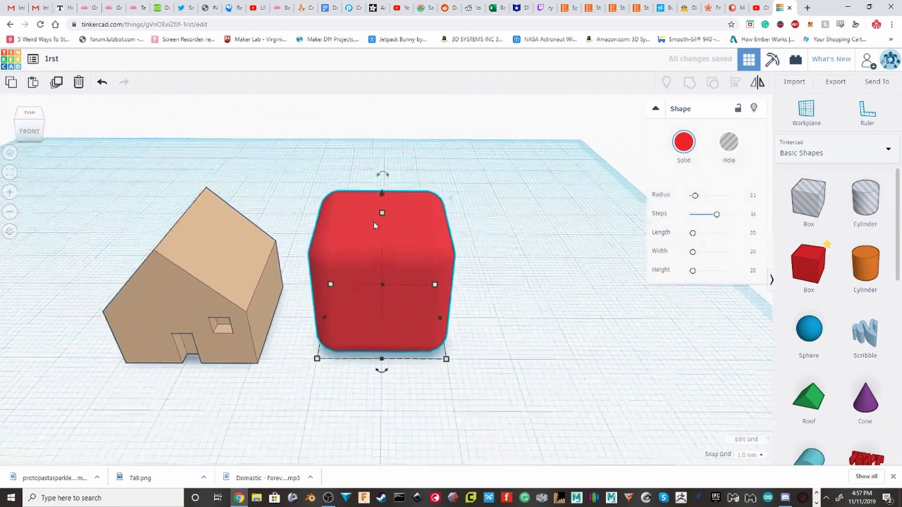
key(Delete)
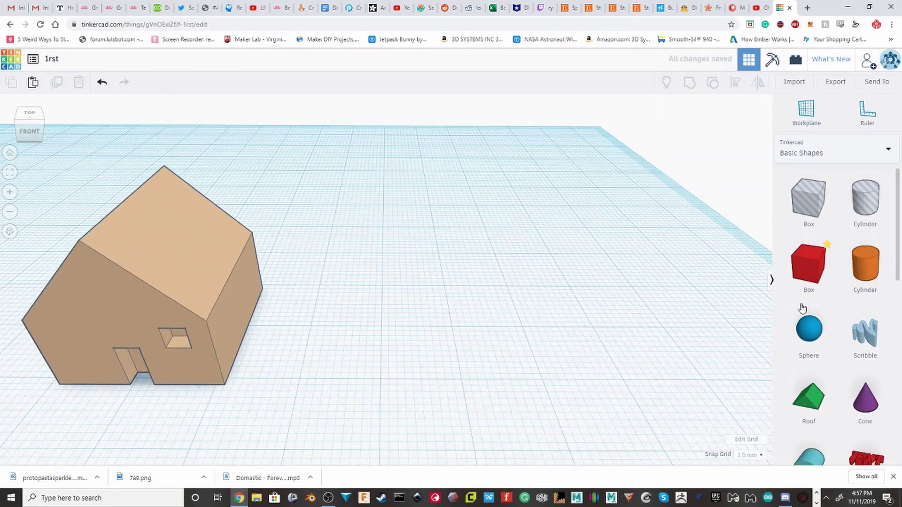
Drop a cylinder on the workplane and give it more sides and a beveled top edge
drag(871, 257, 385, 325)
scroll(408, 204, up, 5)
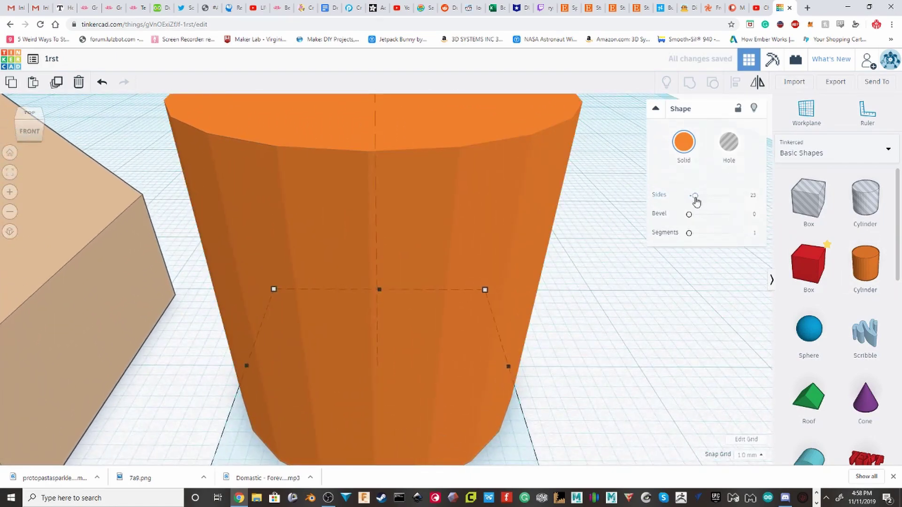
drag(695, 195, 754, 195)
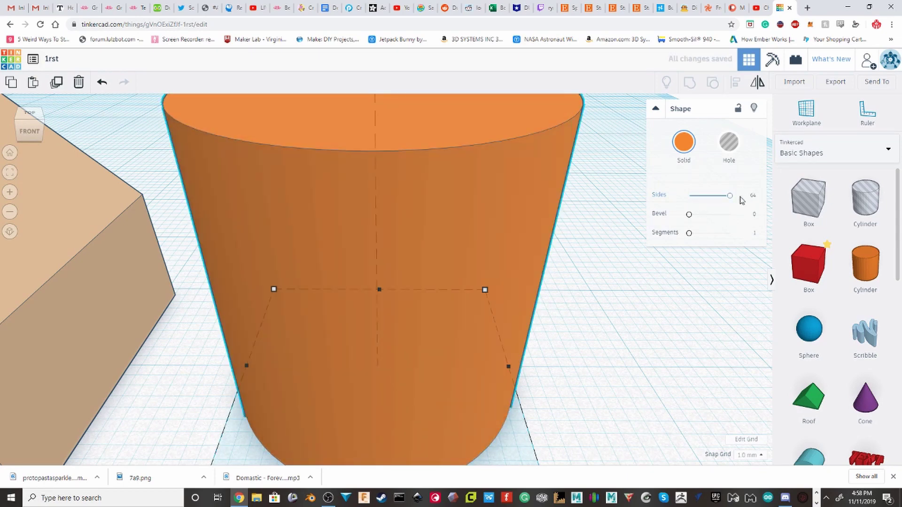
drag(690, 215, 714, 233)
scroll(512, 136, down, 5)
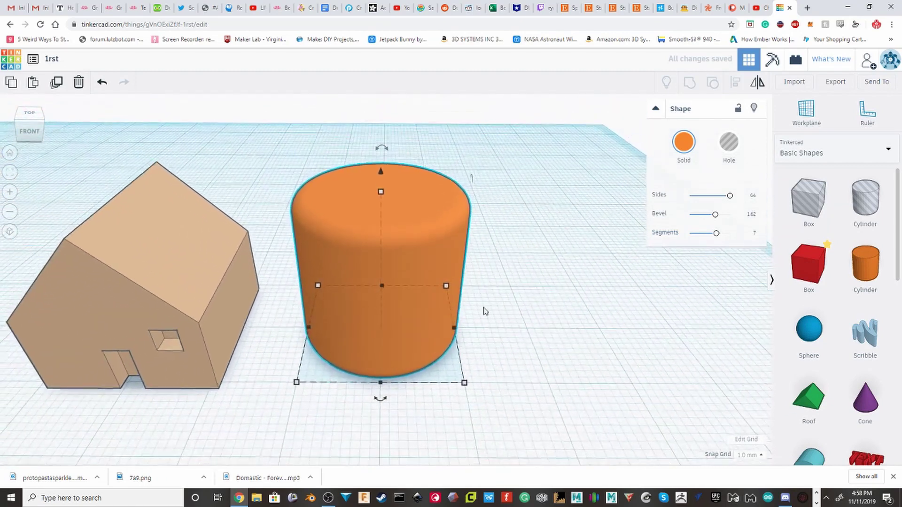
Widen the cylinder, undo it, delete the cylinder, and place a sphere beside the house
drag(455, 332, 591, 328)
drag(568, 286, 625, 270)
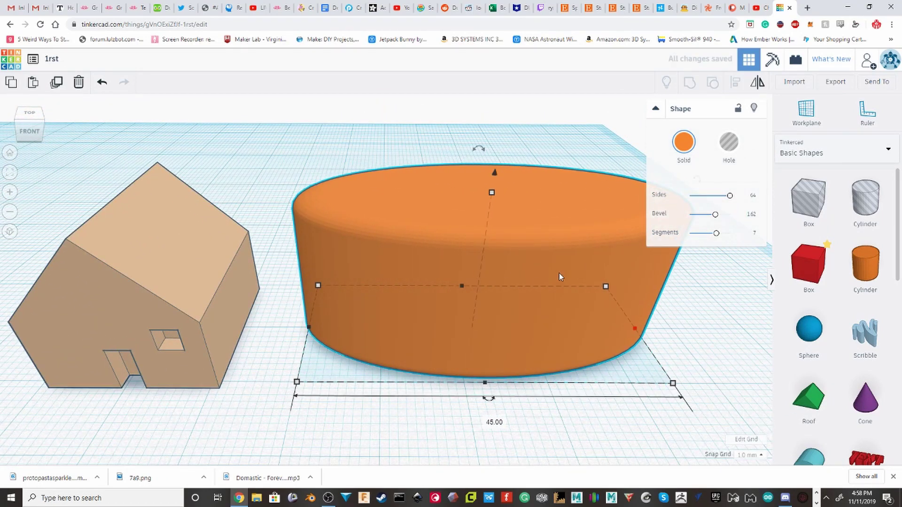
key(ctrl+z)
key(ctrl+z)
key(Delete)
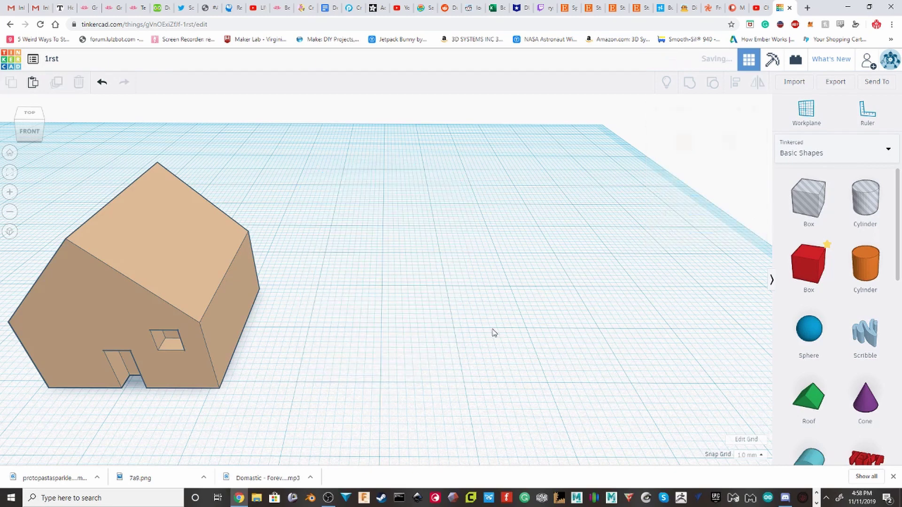
drag(809, 329, 390, 355)
Make the sphere coarse and faceted and delete it, then place and delete a roof
drag(726, 196, 454, 304)
key(Delete)
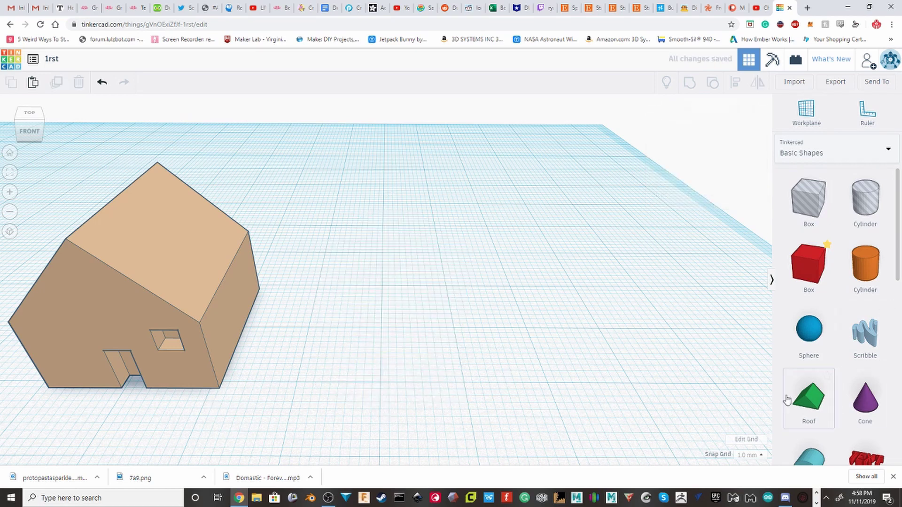
drag(805, 404, 386, 284)
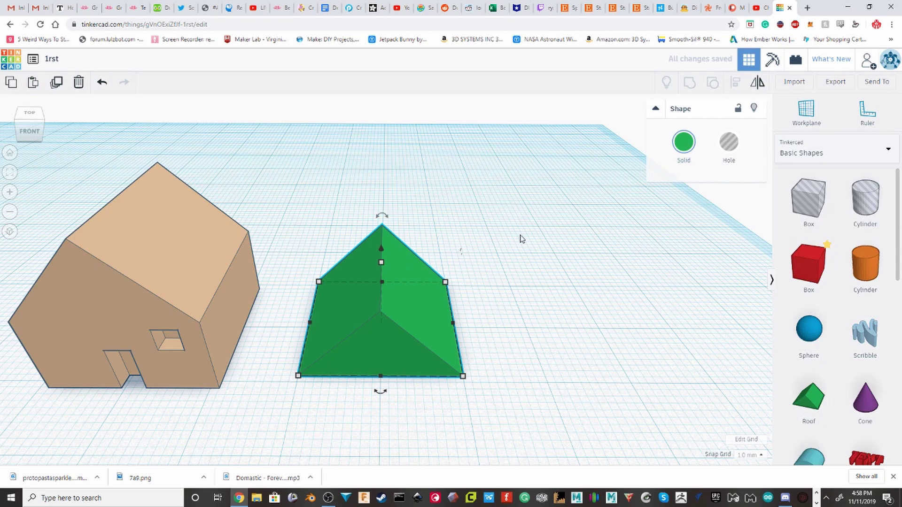
key(Delete)
scroll(836, 305, down, 3)
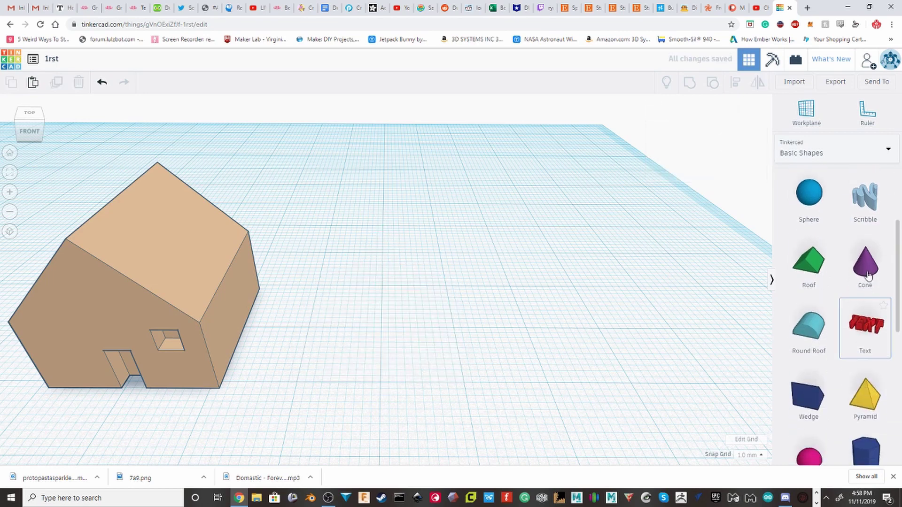
Turn a cone into a shorter truncated cone and delete it, then place and remove a round roof
drag(865, 261, 383, 322)
mouse_move(690, 196)
mouse_down()
mouse_move(702, 196)
mouse_move(691, 195)
mouse_move(691, 224)
mouse_move(699, 215)
mouse_move(692, 220)
mouse_move(689, 194)
mouse_move(705, 194)
mouse_move(692, 195)
mouse_up()
drag(696, 233, 730, 252)
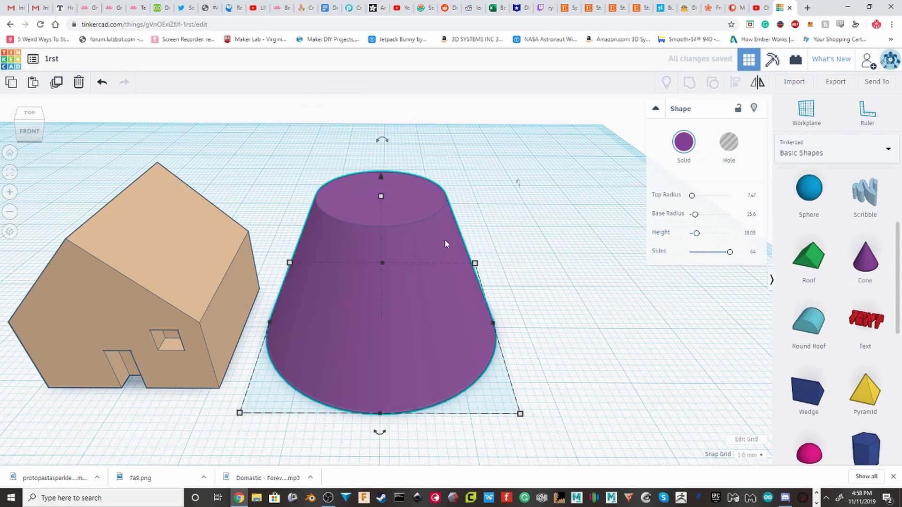
key(Delete)
drag(815, 342, 386, 303)
key(Delete)
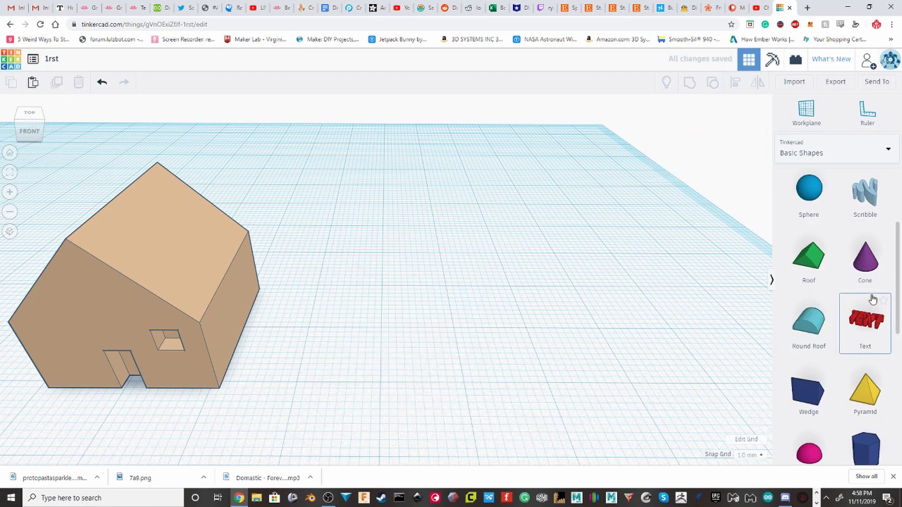
Place a TEXT shape beside the house, bevel its letter edges, then delete it
drag(872, 299, 461, 324)
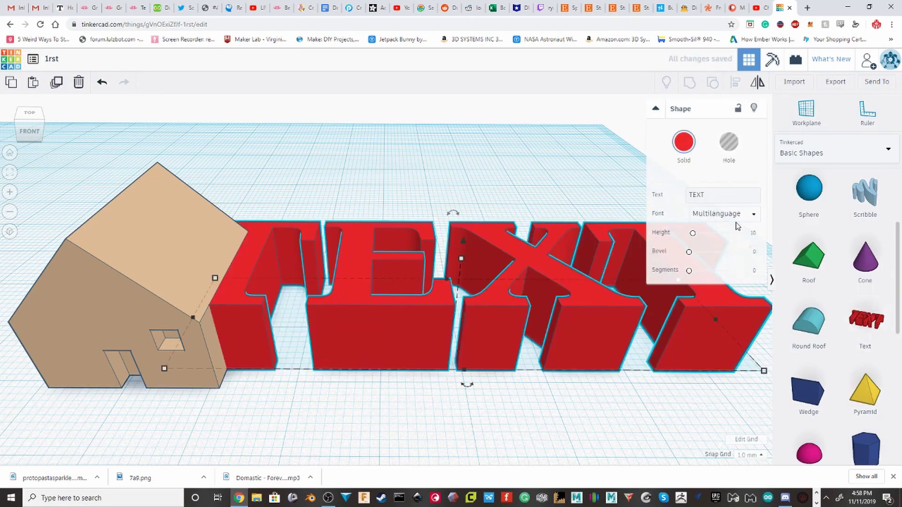
drag(692, 254, 722, 271)
scroll(401, 311, up, 5)
scroll(628, 306, down, 3)
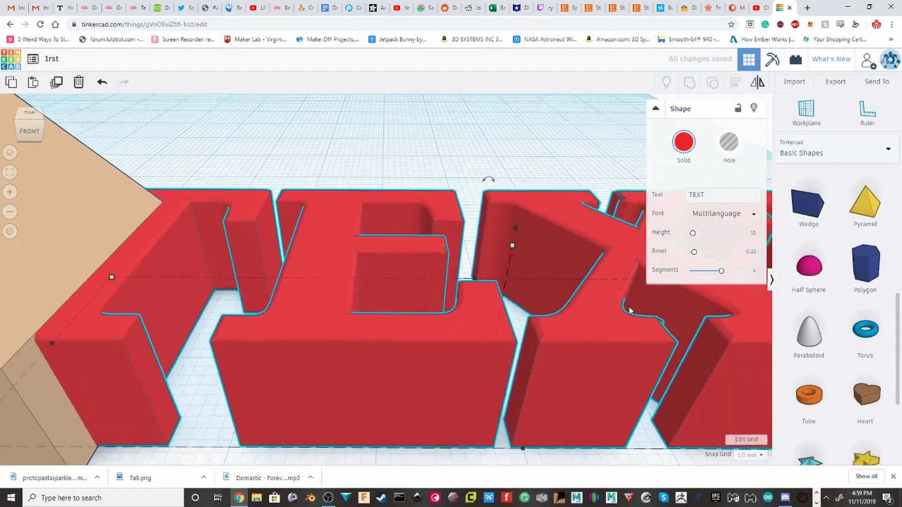
key(Delete)
Restore and delete the dark blue shape, then place a pyramid right of the house with more sides
key(ctrl+z)
scroll(492, 273, down, 3)
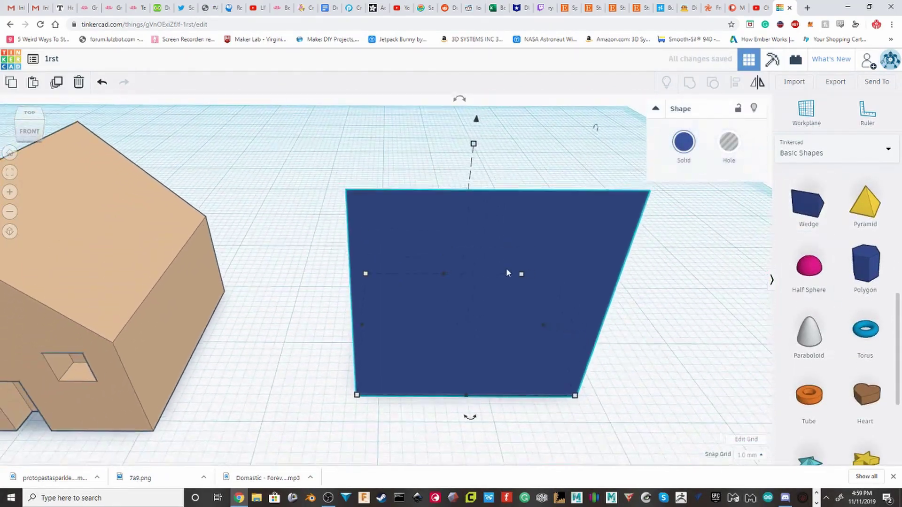
key(Delete)
drag(866, 202, 272, 334)
drag(338, 328, 545, 322)
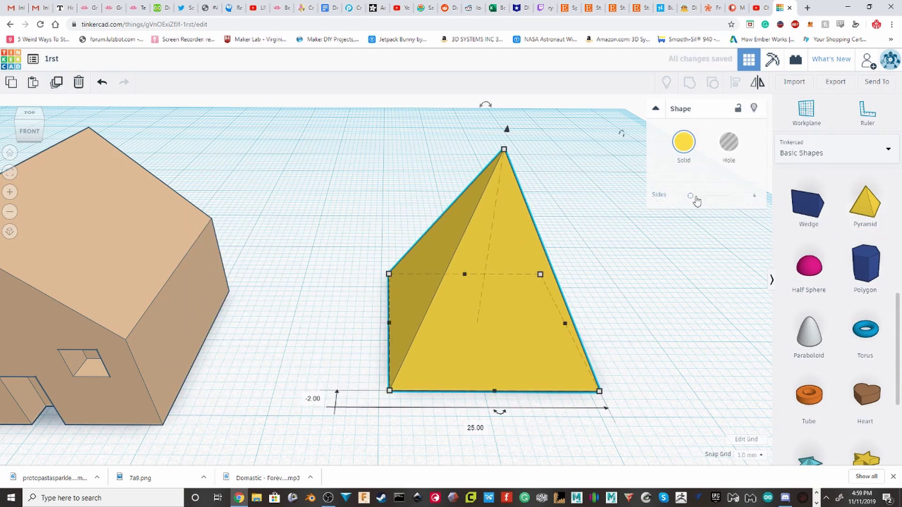
drag(690, 195, 705, 211)
Add a purple cone, then delete both the cone and the yellow pyramid
scroll(809, 371, up, 5)
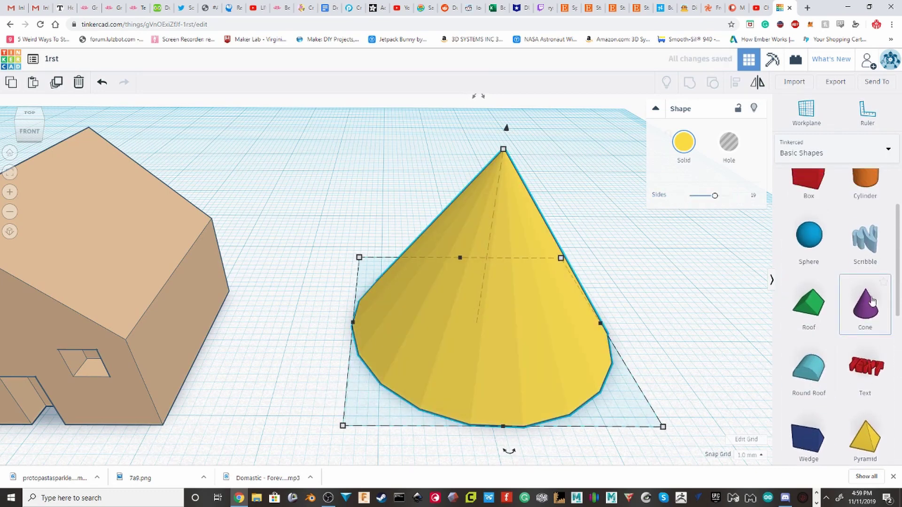
drag(865, 303, 297, 334)
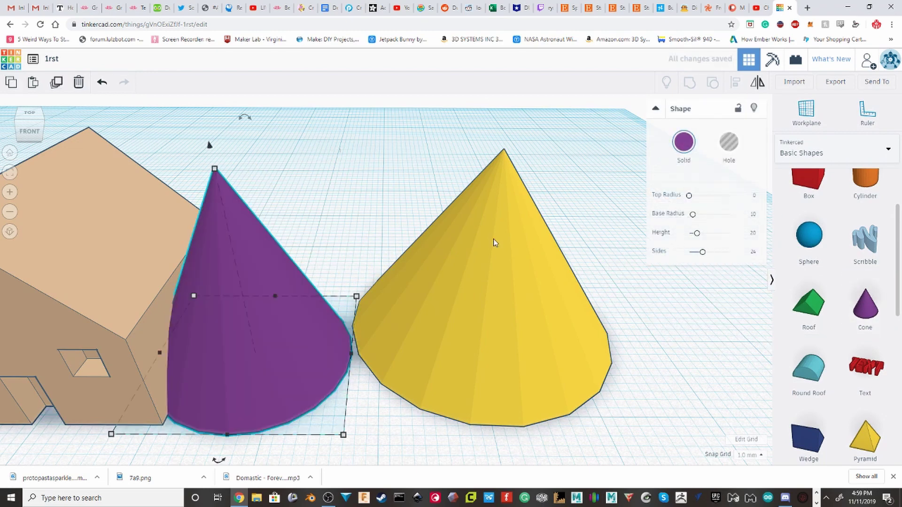
key(Delete)
scroll(780, 264, down, 1)
click(517, 263)
key(Delete)
scroll(823, 258, down, 5)
scroll(826, 248, up, 2)
Place and delete a half sphere, then a 12-sided polygon with a beveled top
drag(808, 312, 478, 314)
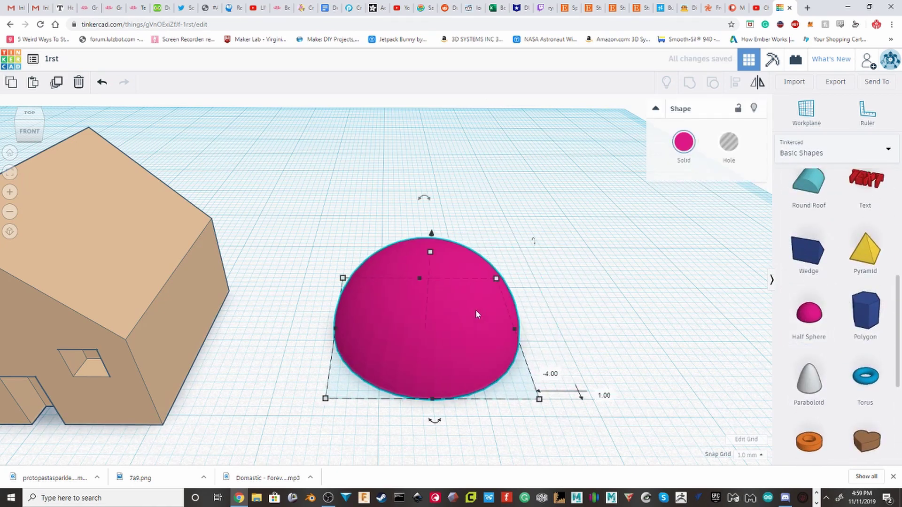
key(Delete)
drag(891, 303, 421, 290)
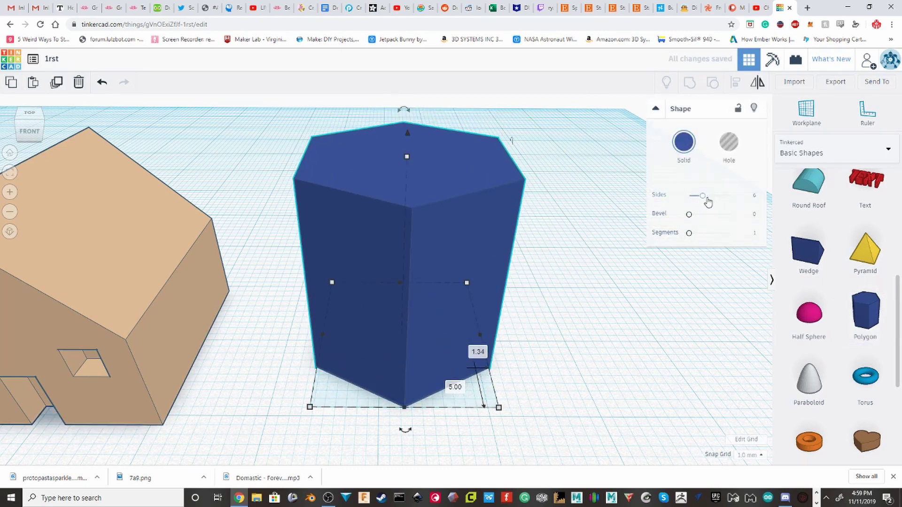
drag(708, 202, 730, 197)
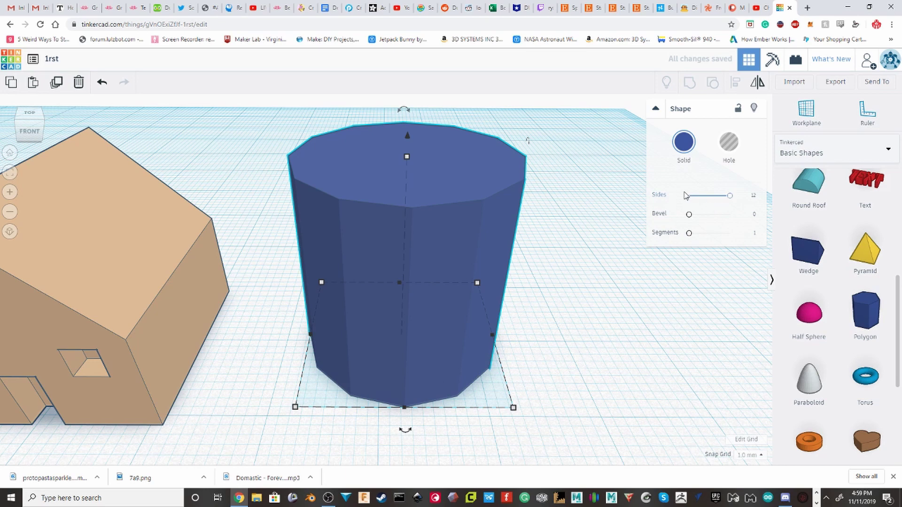
drag(693, 217, 716, 233)
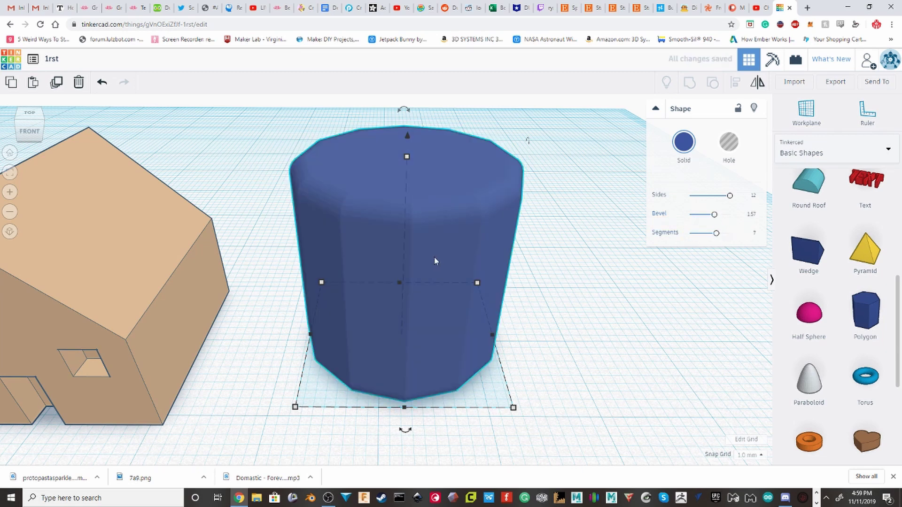
key(Delete)
Reduce a paraboloid to a faceted pyramid, delete it, and place a torus beside the house
drag(740, 378, 377, 344)
drag(726, 198, 678, 198)
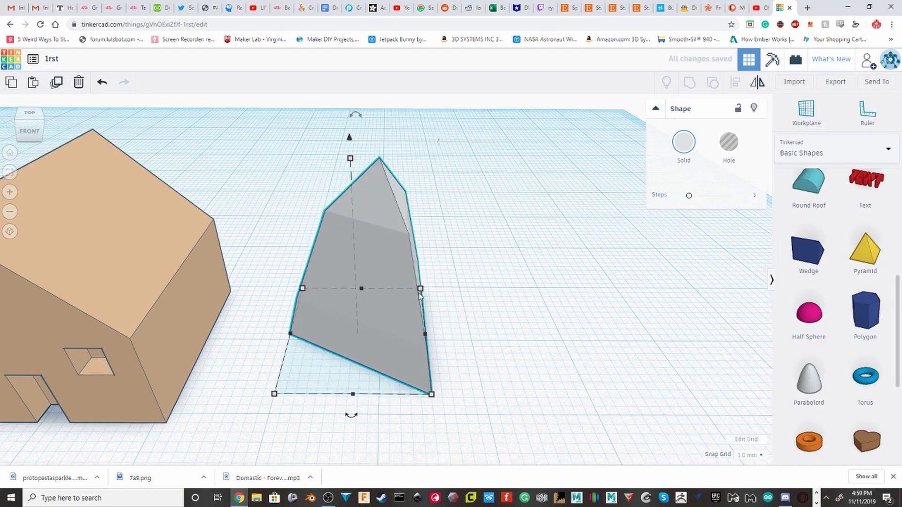
right_drag(419, 288, 557, 316)
scroll(276, 209, up, 5)
right_drag(276, 209, 647, 145)
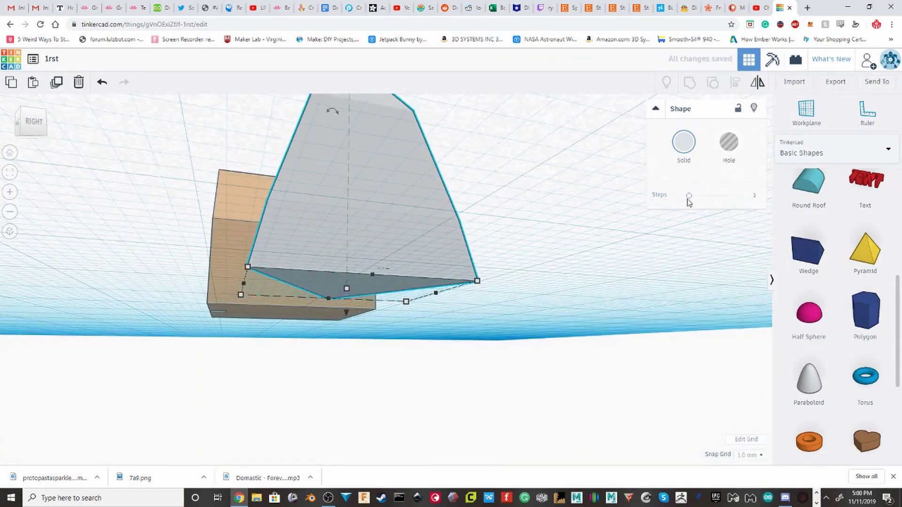
mouse_move(695, 201)
mouse_down()
mouse_move(710, 201)
mouse_move(693, 195)
mouse_up()
right_drag(648, 282, 503, 238)
key(Delete)
drag(865, 376, 387, 319)
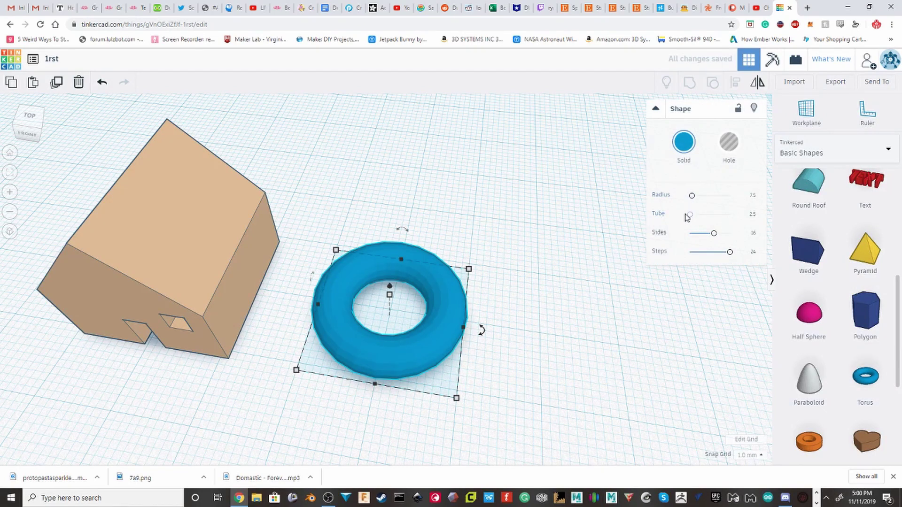
Thicken the torus tube, then adjust its steps, sides and radius into a squared ring
drag(686, 218, 730, 252)
key(ctrl+z)
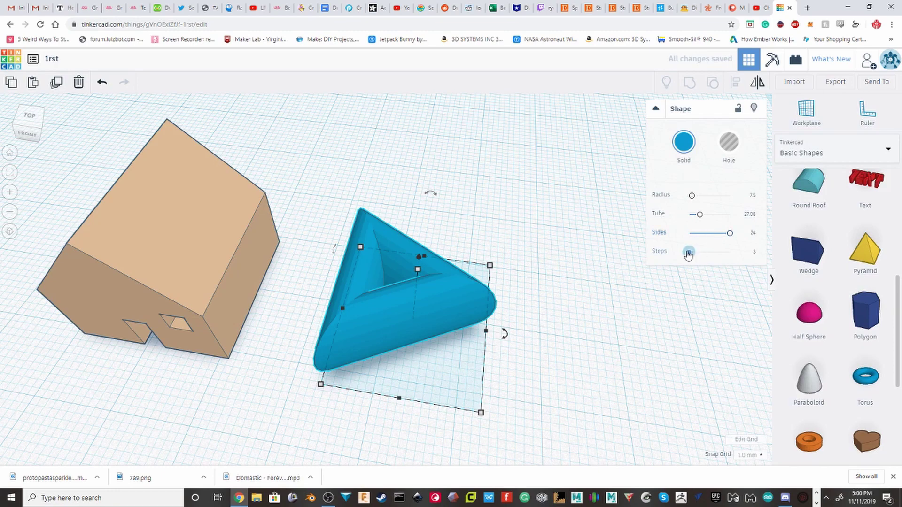
mouse_move(689, 254)
mouse_down()
mouse_move(728, 255)
mouse_move(690, 255)
mouse_up()
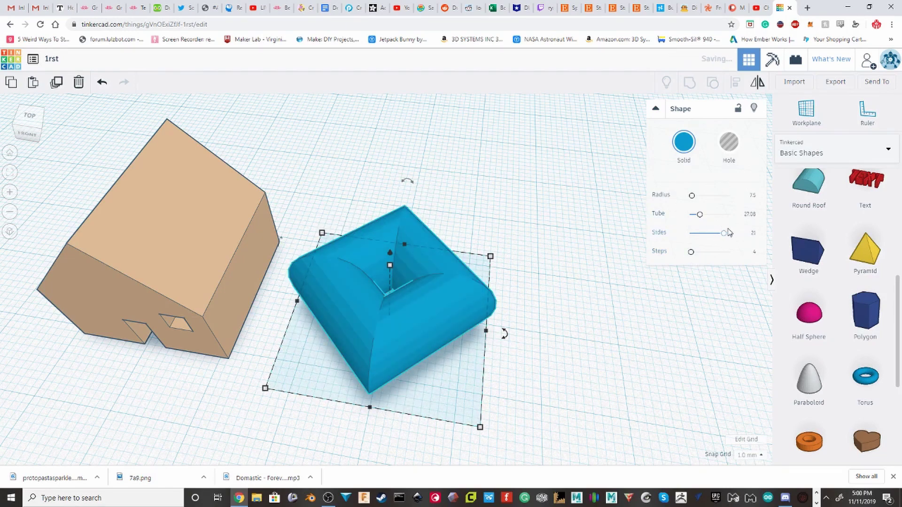
drag(721, 233, 713, 235)
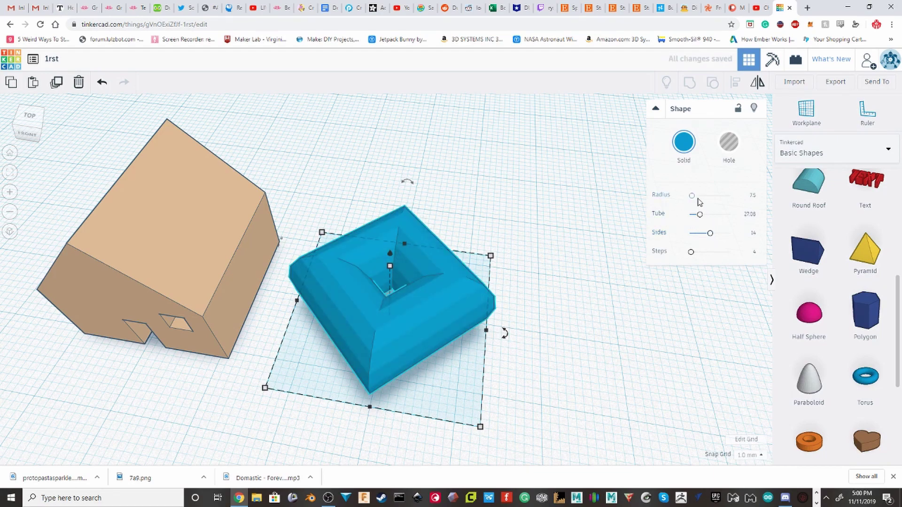
mouse_move(693, 198)
mouse_down()
mouse_move(714, 196)
mouse_move(686, 198)
mouse_move(694, 196)
mouse_up()
Delete the ring and place a tube beside the house
key(Delete)
scroll(817, 232, down, 5)
drag(816, 233, 397, 309)
Enlarge the tube's radius and wall thickness, bevel its edges, then delete it
drag(695, 198, 730, 281)
click(695, 284)
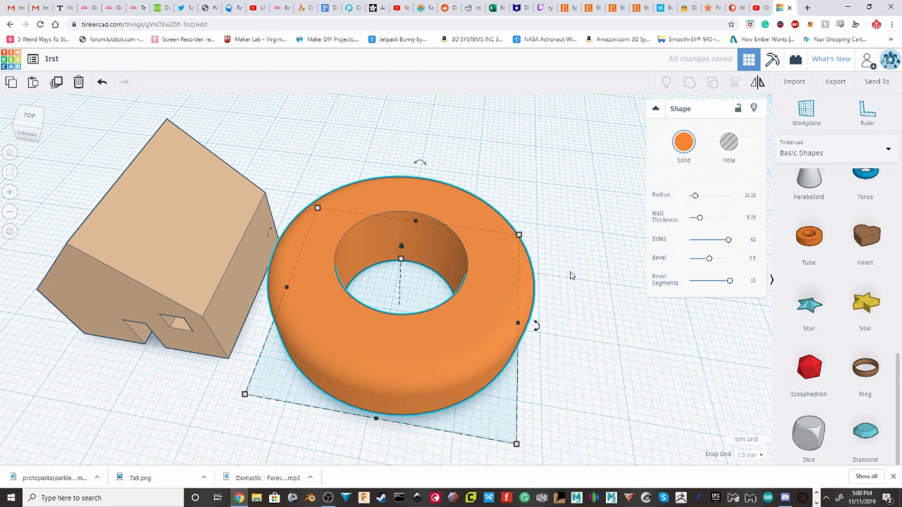
key(Delete)
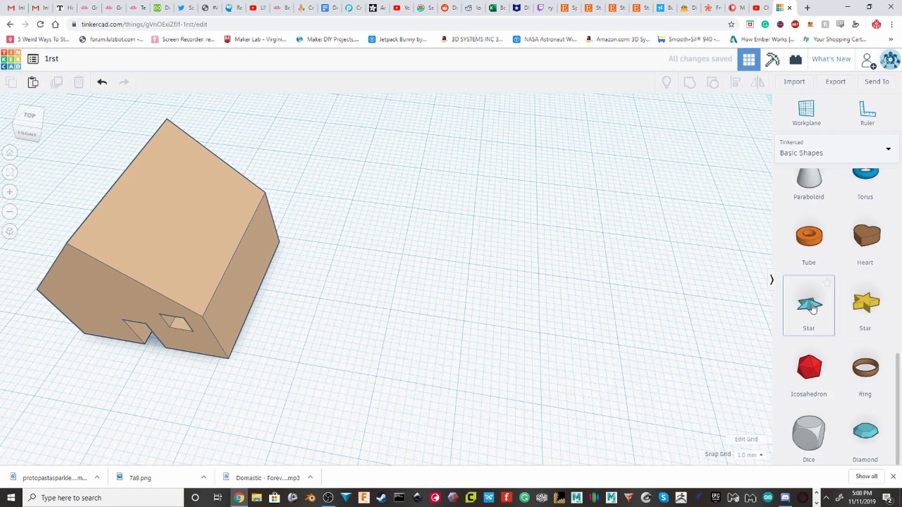
Place a star, enlarge its radius to about 46, try different point counts and inner radius, then delete it
drag(808, 305, 456, 266)
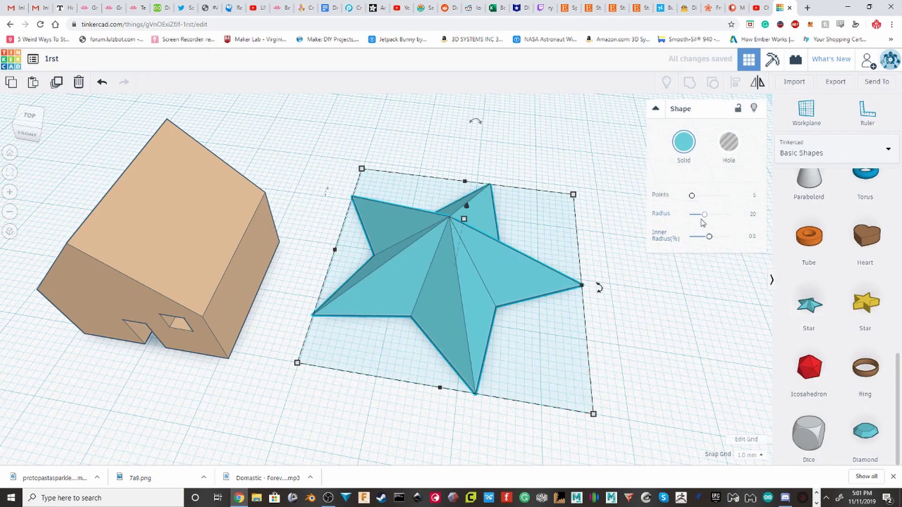
drag(702, 219, 648, 193)
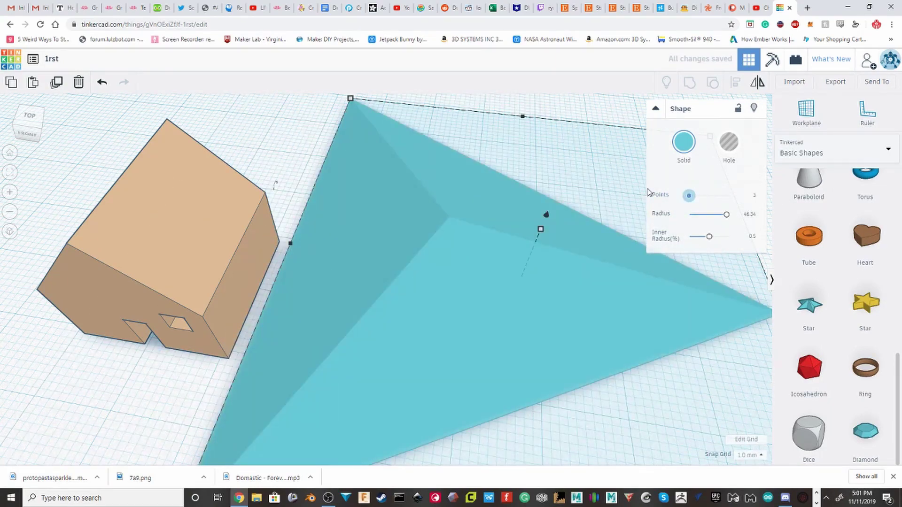
drag(689, 194, 728, 194)
drag(709, 237, 723, 249)
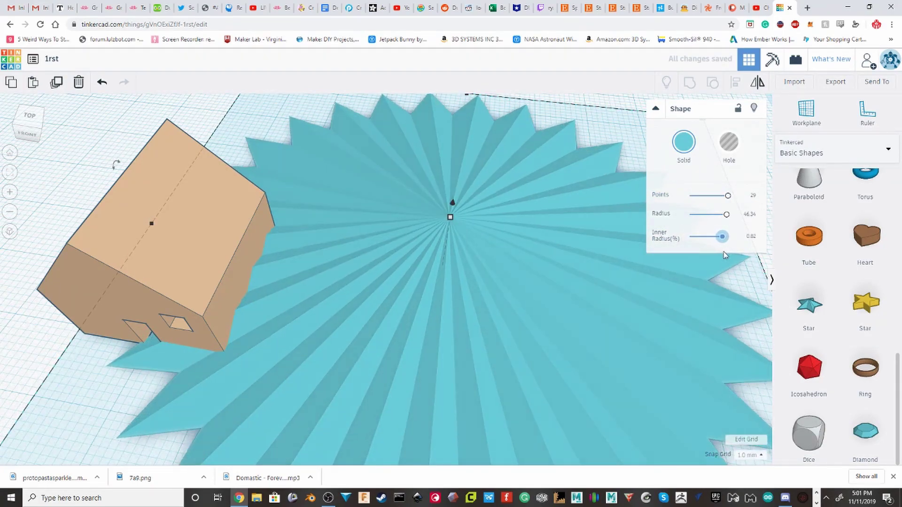
click(175, 375)
click(215, 352)
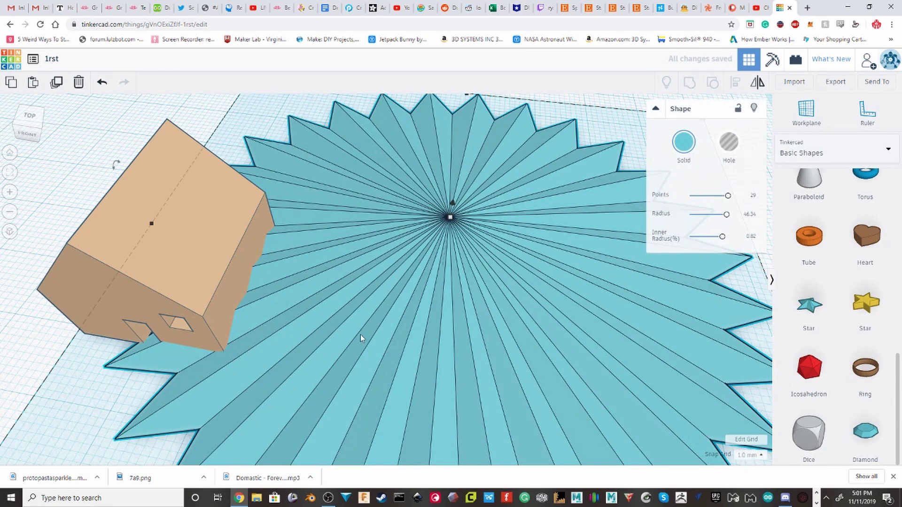
key(Delete)
key(ctrl+z)
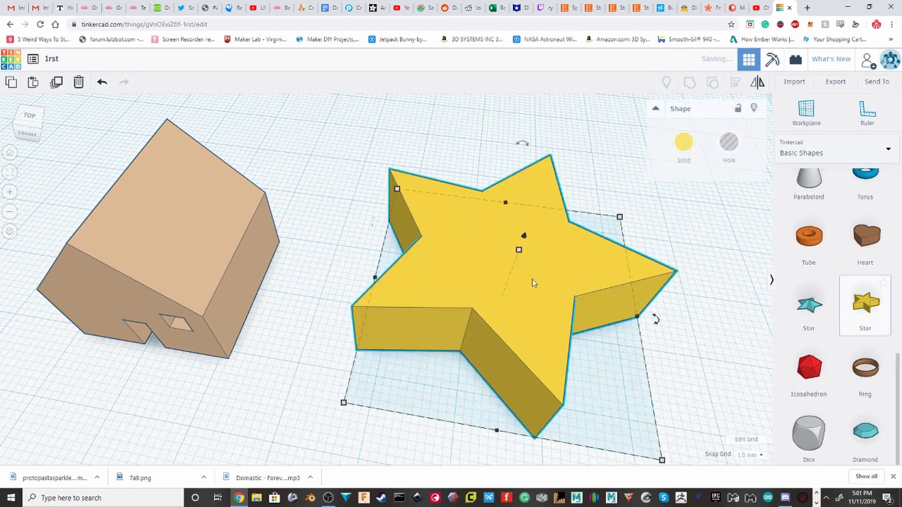
Delete the star, then place and remove a trial icosahedron
key(Delete)
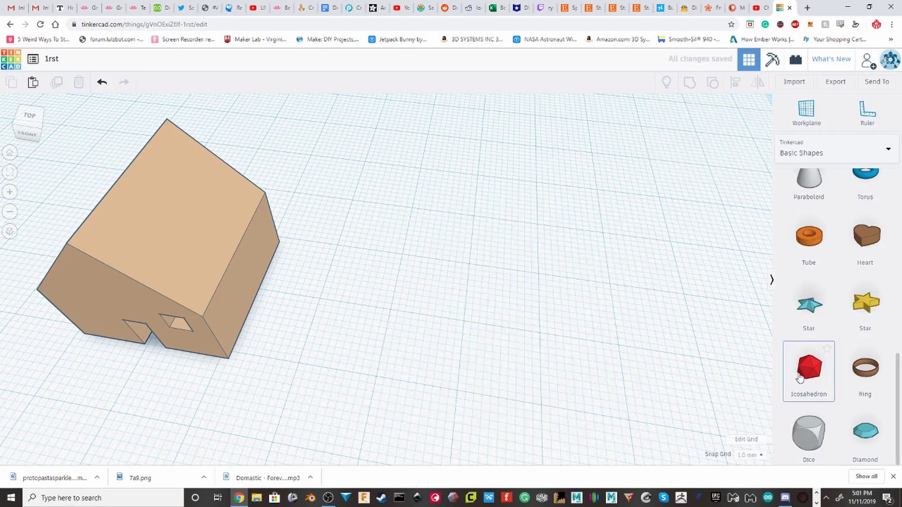
drag(809, 367, 409, 314)
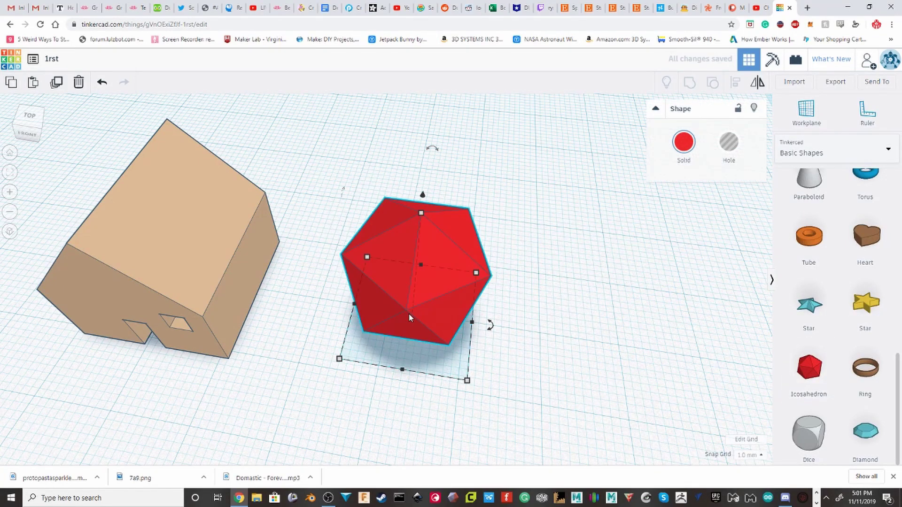
key(Delete)
Place a ring and vary its sides from 18 down to 3 and back to 24
drag(855, 378, 400, 313)
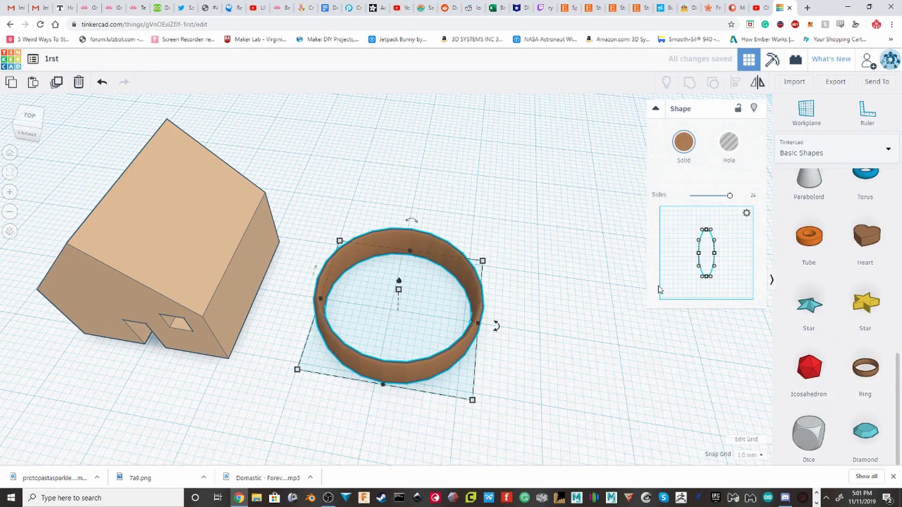
right_drag(504, 244, 596, 279)
drag(730, 196, 802, 210)
mouse_move(732, 207)
mouse_down()
mouse_move(686, 202)
mouse_move(731, 200)
mouse_up()
scroll(463, 306, up, 3)
scroll(545, 286, up, 3)
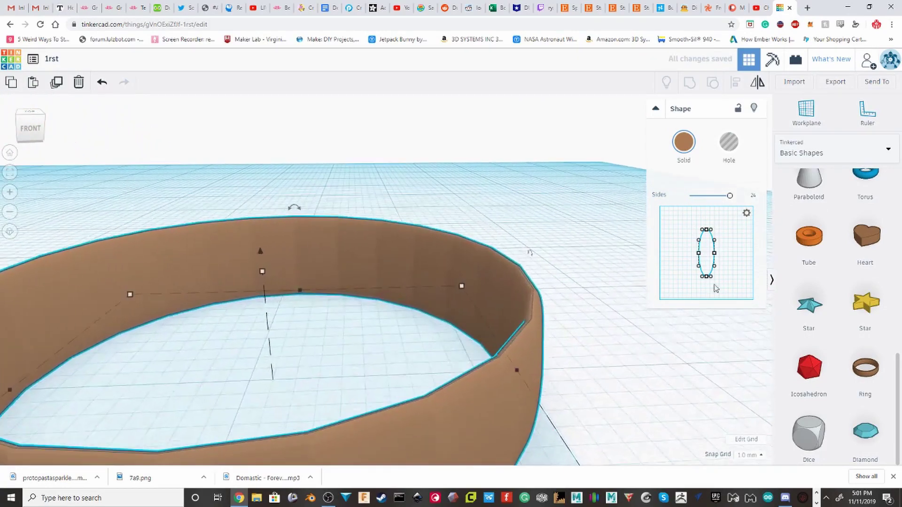
scroll(464, 300, down, 2)
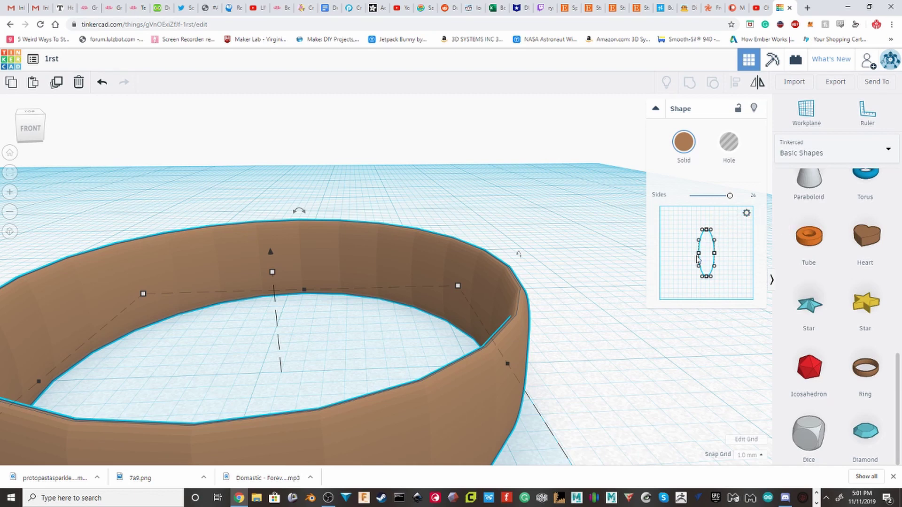
Thicken the ring's wall and flatten the bottom of its cross-section profile
drag(699, 256, 668, 229)
right_drag(486, 295, 559, 287)
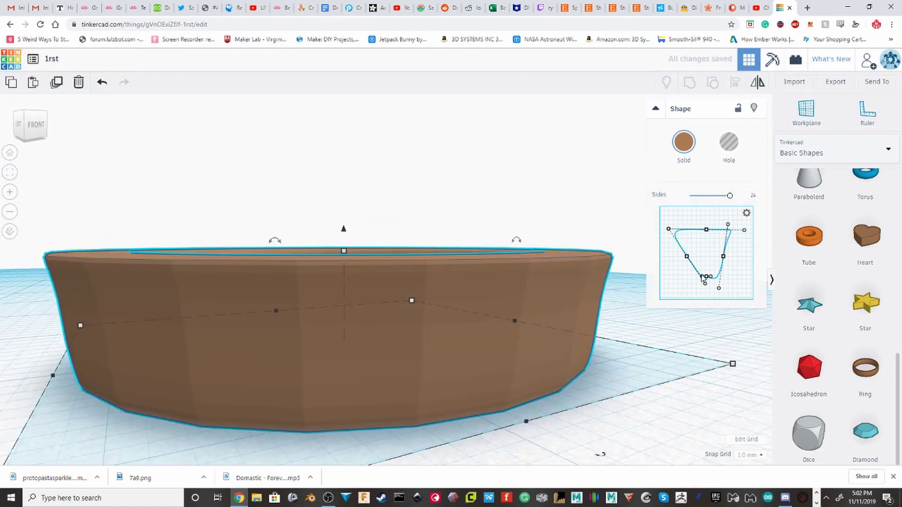
drag(703, 278, 710, 298)
right_drag(506, 269, 488, 341)
scroll(444, 314, down, 5)
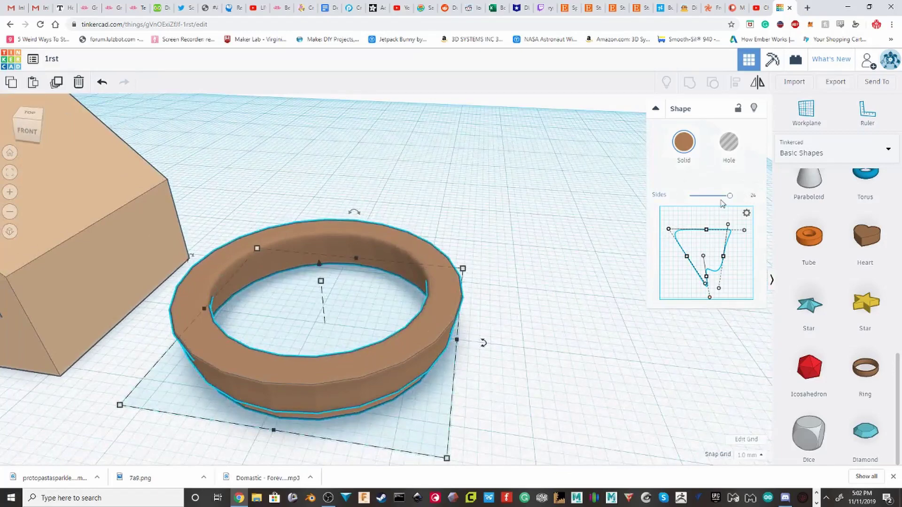
Cut the ring down to 3 sides, making a triangle, and clear the selection
drag(719, 201, 689, 196)
right_drag(406, 251, 475, 191)
click(476, 202)
scroll(836, 329, down, 1)
scroll(837, 329, up, 1)
Try a dice shape, remove it, then place a diamond on the workplane
drag(809, 432, 463, 263)
right_drag(463, 261, 479, 183)
key(Delete)
drag(865, 432, 475, 369)
right_drag(475, 369, 488, 264)
click(724, 310)
scroll(846, 300, up, 10)
Add a Scribble shape and test a zigzag stroke, eraser cuts and a filled shape
click(386, 258)
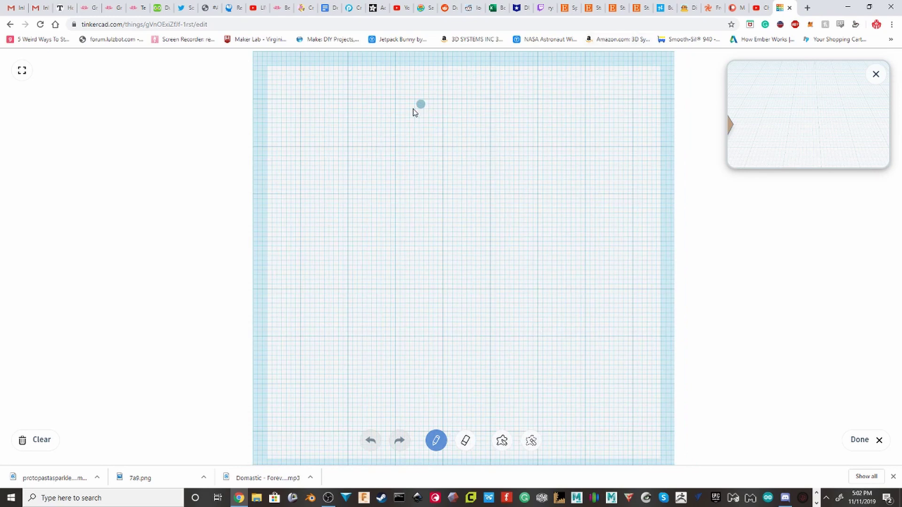
mouse_move(409, 116)
mouse_down()
mouse_move(492, 142)
mouse_move(590, 285)
mouse_move(611, 343)
mouse_move(567, 388)
mouse_up()
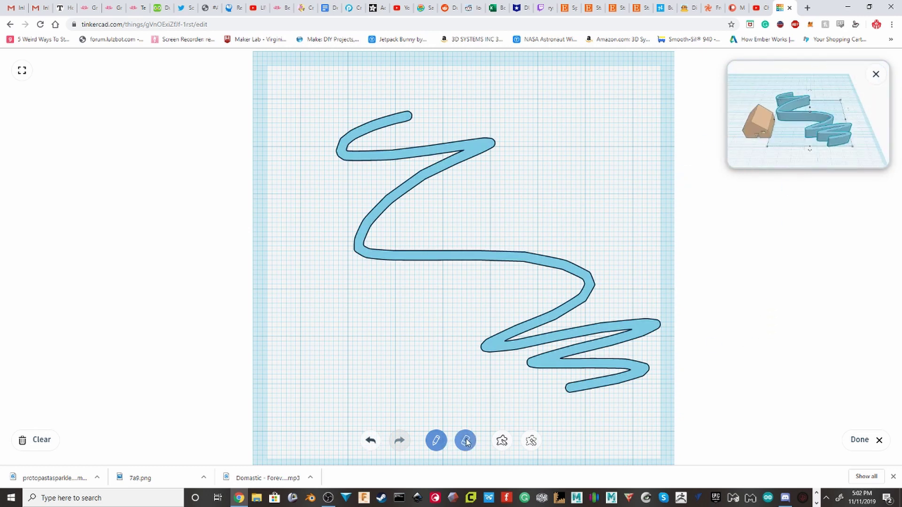
drag(582, 210, 585, 212)
drag(630, 230, 395, 256)
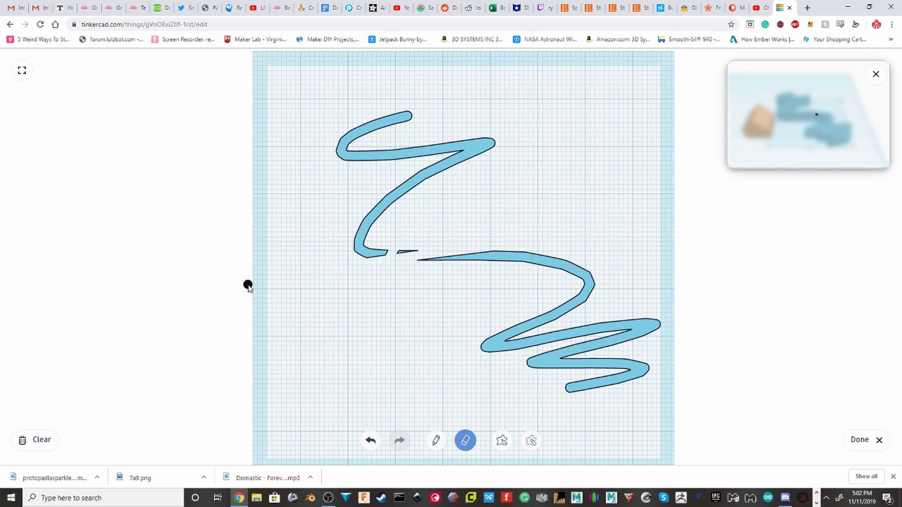
mouse_move(277, 226)
mouse_down()
mouse_move(492, 174)
mouse_move(384, 131)
mouse_move(450, 218)
mouse_move(647, 341)
mouse_move(573, 441)
mouse_move(503, 288)
mouse_move(585, 215)
mouse_move(553, 404)
mouse_up()
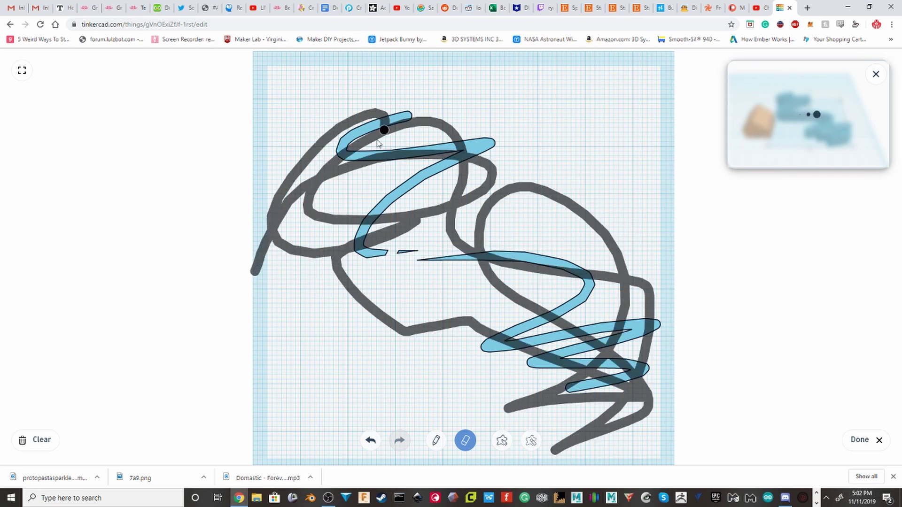
mouse_move(478, 65)
mouse_down()
mouse_move(606, 301)
mouse_move(599, 404)
mouse_up()
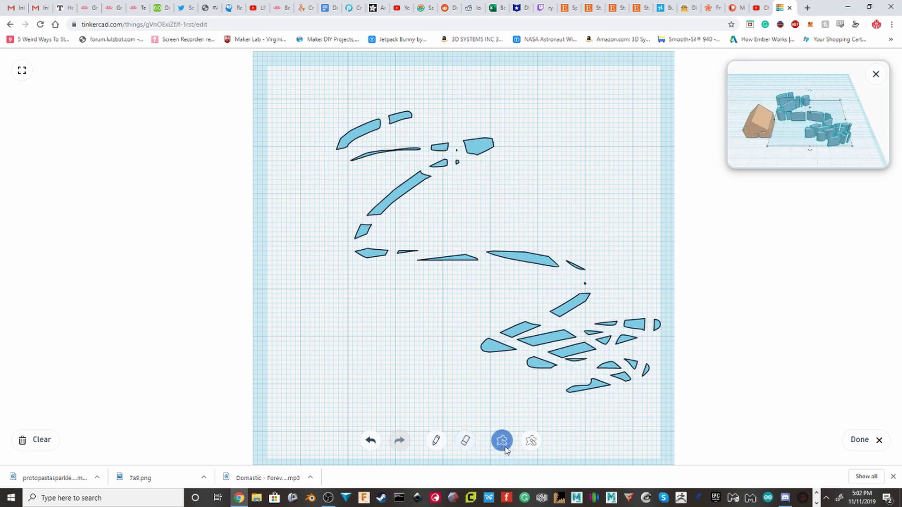
mouse_move(319, 345)
mouse_down()
mouse_move(351, 377)
mouse_move(512, 320)
mouse_move(449, 230)
mouse_move(552, 321)
mouse_move(619, 195)
mouse_move(568, 158)
mouse_move(509, 71)
mouse_move(447, 57)
mouse_move(340, 88)
mouse_move(281, 257)
mouse_move(394, 376)
mouse_move(512, 426)
mouse_move(663, 394)
mouse_move(655, 261)
mouse_move(535, 149)
mouse_up()
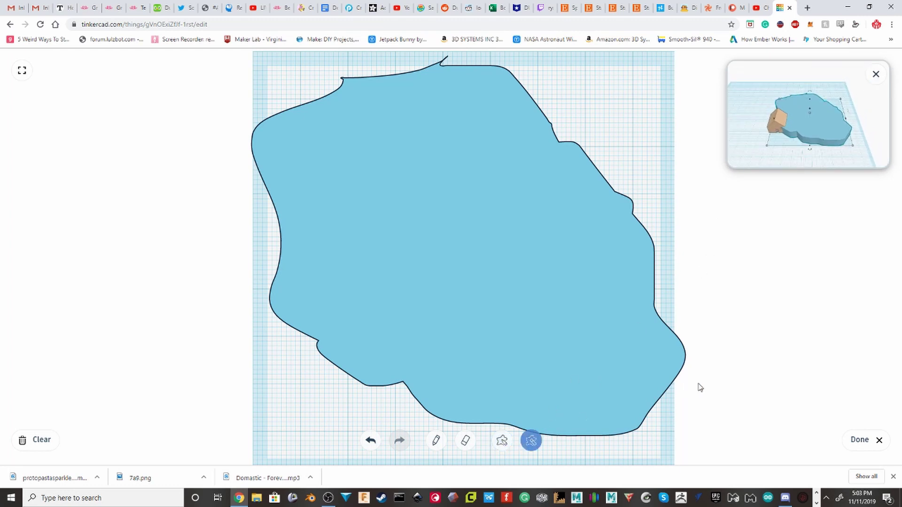
mouse_move(650, 147)
mouse_down()
mouse_move(470, 53)
mouse_move(422, 42)
mouse_move(266, 75)
mouse_move(156, 184)
mouse_move(207, 359)
mouse_move(304, 418)
mouse_move(516, 472)
mouse_move(629, 462)
mouse_move(695, 404)
mouse_move(719, 369)
mouse_up()
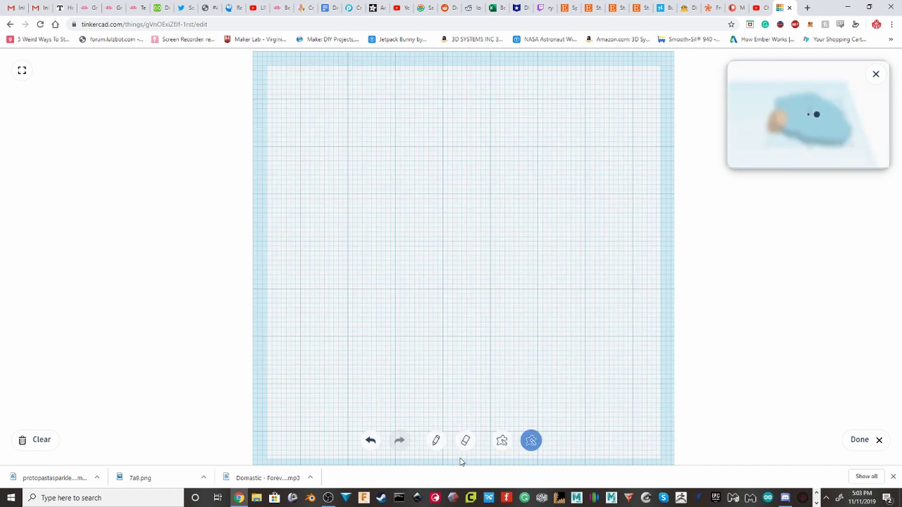
Return to the pencil and hand-write the name in capital letters
click(438, 442)
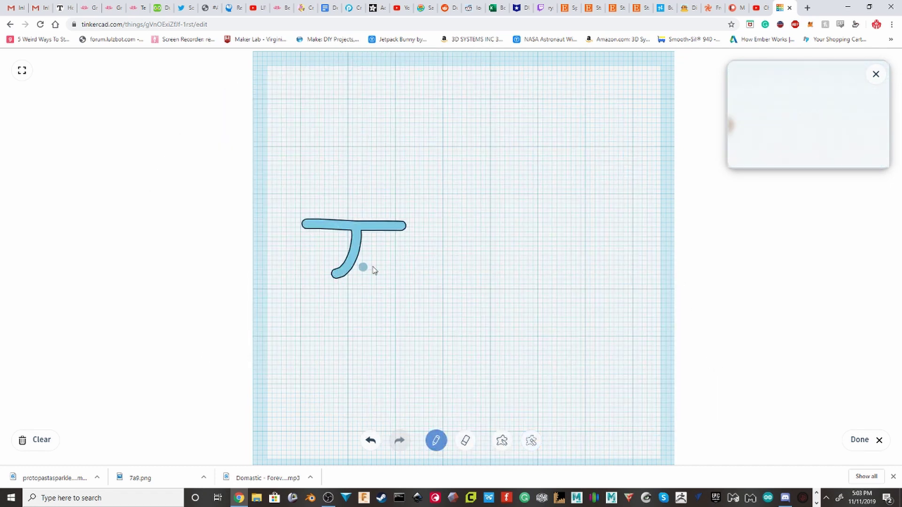
drag(319, 279, 317, 277)
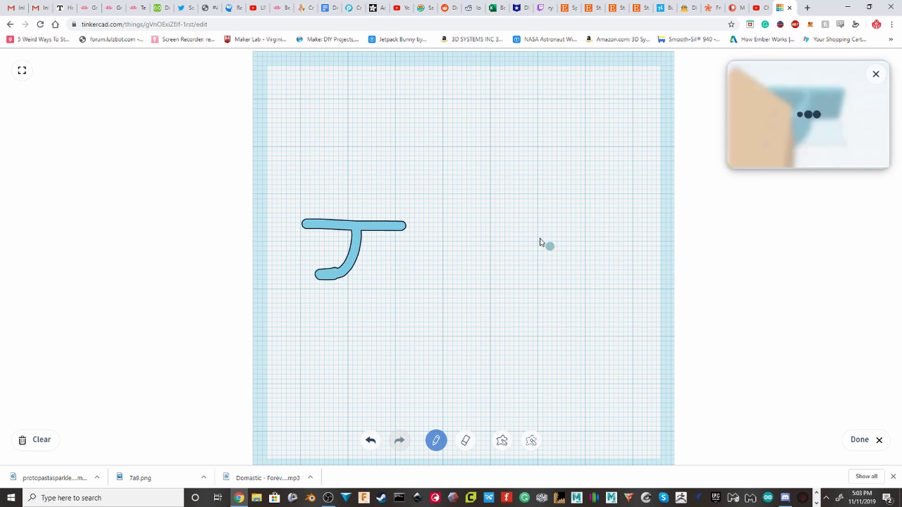
drag(446, 221, 450, 288)
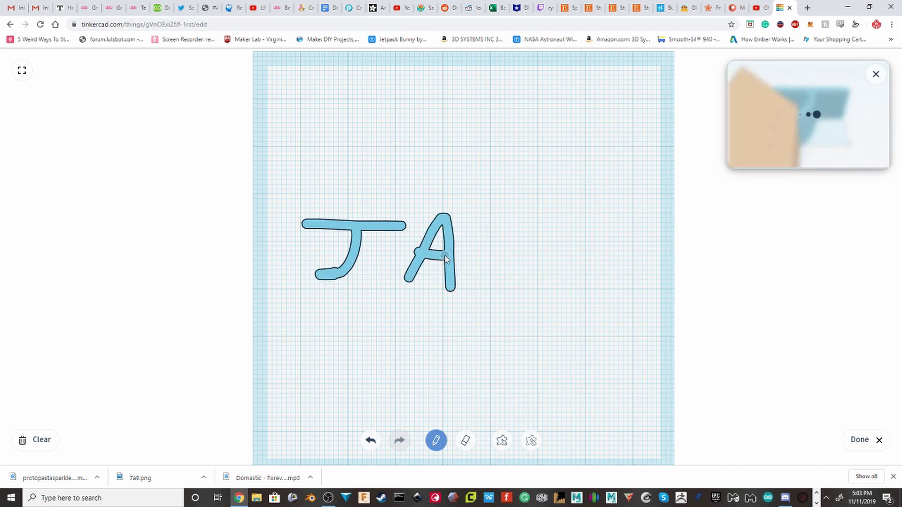
mouse_move(501, 234)
mouse_down()
mouse_move(473, 271)
mouse_move(518, 289)
mouse_up()
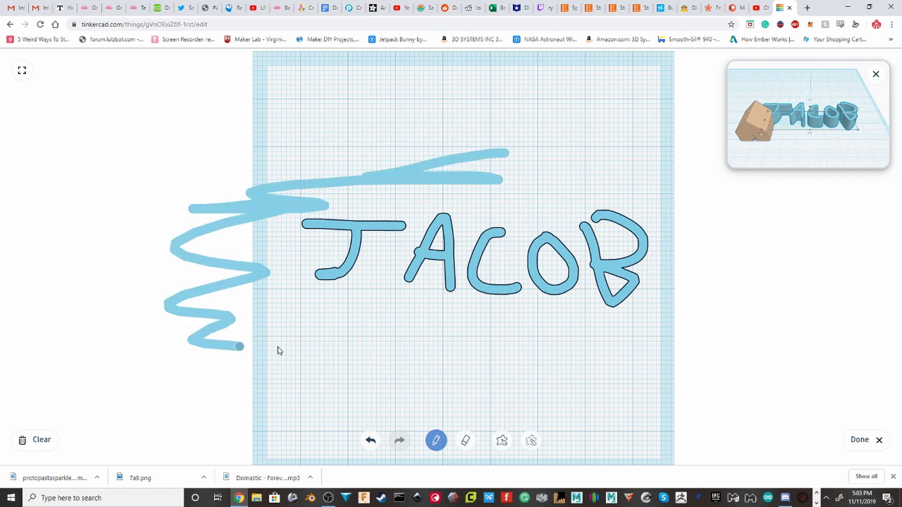
Draw a looping zigzag scribble around the hand-drawn name
drag(595, 320, 801, 301)
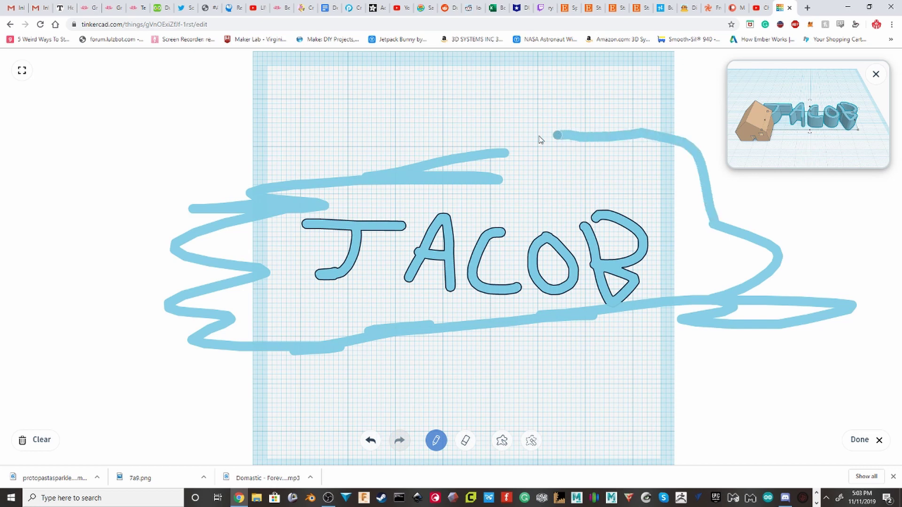
mouse_move(484, 140)
mouse_down()
mouse_move(515, 214)
mouse_move(415, 183)
mouse_up()
drag(345, 194, 268, 194)
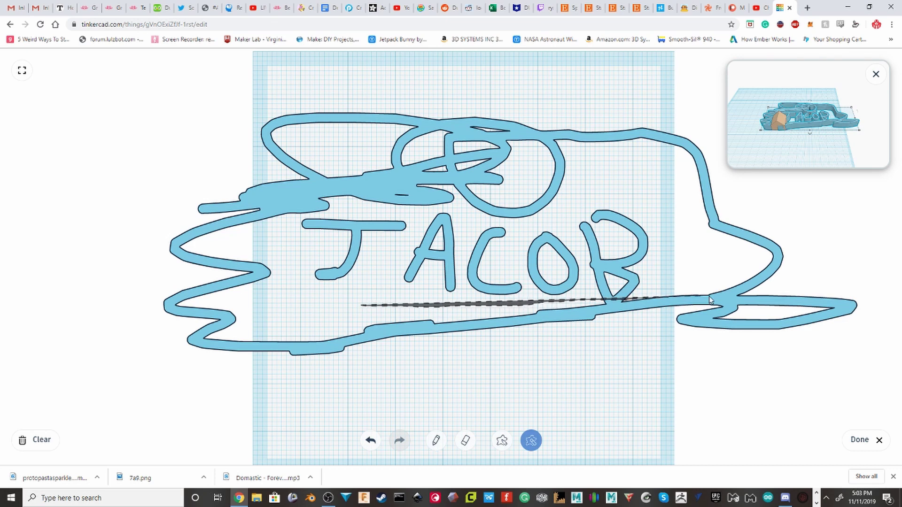
Erase most of the drawing, including the strokes at the right and the later letters
mouse_move(718, 300)
mouse_down()
mouse_move(872, 359)
mouse_move(689, 421)
mouse_move(412, 426)
mouse_move(240, 403)
mouse_move(58, 336)
mouse_up()
mouse_move(246, 283)
mouse_down()
mouse_move(118, 61)
mouse_move(254, 376)
mouse_up()
mouse_move(262, 151)
mouse_down()
mouse_move(198, 209)
mouse_move(180, 330)
mouse_move(368, 438)
mouse_move(449, 422)
mouse_move(472, 403)
mouse_move(606, 378)
mouse_move(683, 347)
mouse_move(682, 328)
mouse_move(801, 344)
mouse_move(880, 318)
mouse_move(832, 304)
mouse_move(771, 318)
mouse_move(653, 307)
mouse_move(662, 295)
mouse_move(738, 305)
mouse_move(817, 269)
mouse_move(871, 294)
mouse_move(888, 317)
mouse_move(883, 344)
mouse_move(856, 365)
mouse_move(761, 403)
mouse_move(681, 415)
mouse_move(781, 343)
mouse_move(808, 256)
mouse_move(747, 232)
mouse_move(697, 135)
mouse_move(694, 235)
mouse_move(672, 320)
mouse_move(659, 212)
mouse_move(616, 159)
mouse_move(585, 156)
mouse_move(497, 162)
mouse_move(260, 237)
mouse_move(259, 275)
mouse_move(288, 297)
mouse_move(292, 246)
mouse_move(269, 195)
mouse_move(273, 142)
mouse_move(402, 100)
mouse_move(630, 90)
mouse_move(743, 132)
mouse_move(784, 198)
mouse_move(794, 255)
mouse_move(766, 314)
mouse_up()
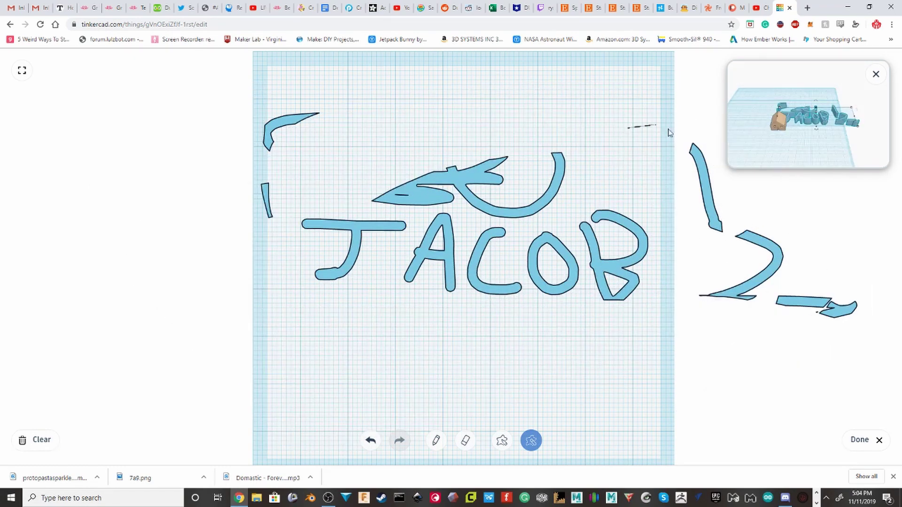
mouse_move(680, 139)
mouse_down()
mouse_move(811, 386)
mouse_move(895, 442)
mouse_move(846, 404)
mouse_move(761, 300)
mouse_up()
mouse_move(827, 371)
mouse_down()
mouse_move(735, 319)
mouse_move(655, 64)
mouse_move(747, 297)
mouse_up()
drag(646, 174, 609, 271)
mouse_move(604, 112)
mouse_down()
mouse_move(522, 225)
mouse_move(618, 67)
mouse_move(745, 354)
mouse_move(545, 184)
mouse_move(689, 154)
mouse_move(596, 101)
mouse_move(590, 465)
mouse_move(326, 330)
mouse_move(475, 85)
mouse_move(300, 64)
mouse_move(97, 417)
mouse_move(411, 463)
mouse_move(155, 357)
mouse_move(71, 141)
mouse_move(18, 94)
mouse_move(32, 389)
mouse_move(611, 446)
mouse_move(799, 376)
mouse_move(742, 238)
mouse_up()
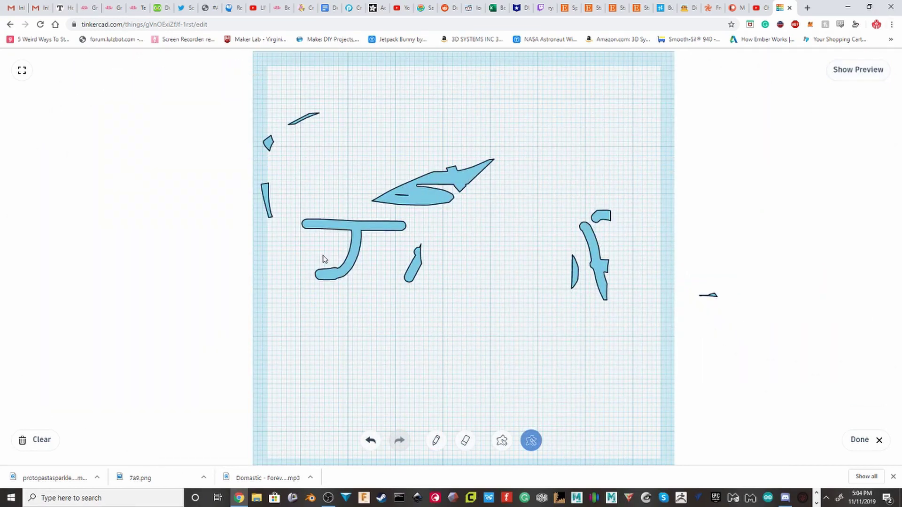
Finish the scribble, make its pieces 27.66 tall, then delete them
click(859, 442)
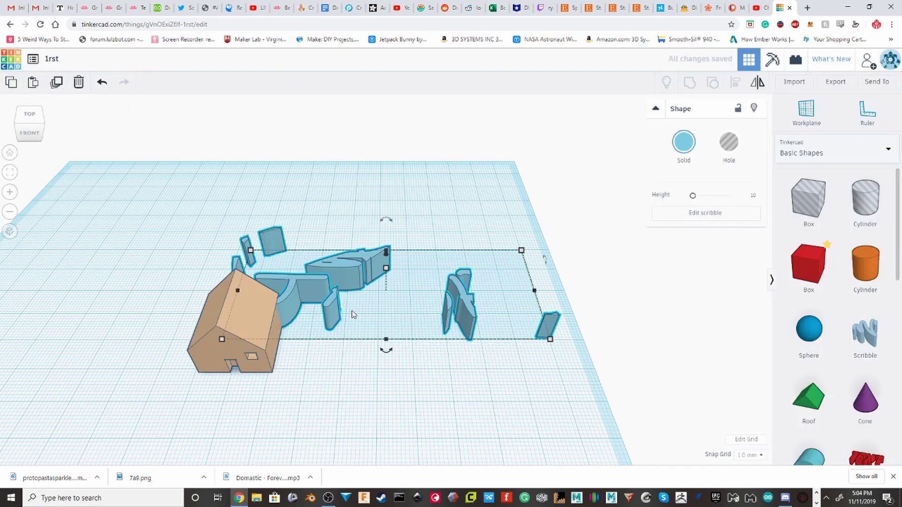
mouse_move(693, 196)
mouse_down()
mouse_move(714, 198)
mouse_move(701, 195)
mouse_up()
key(Delete)
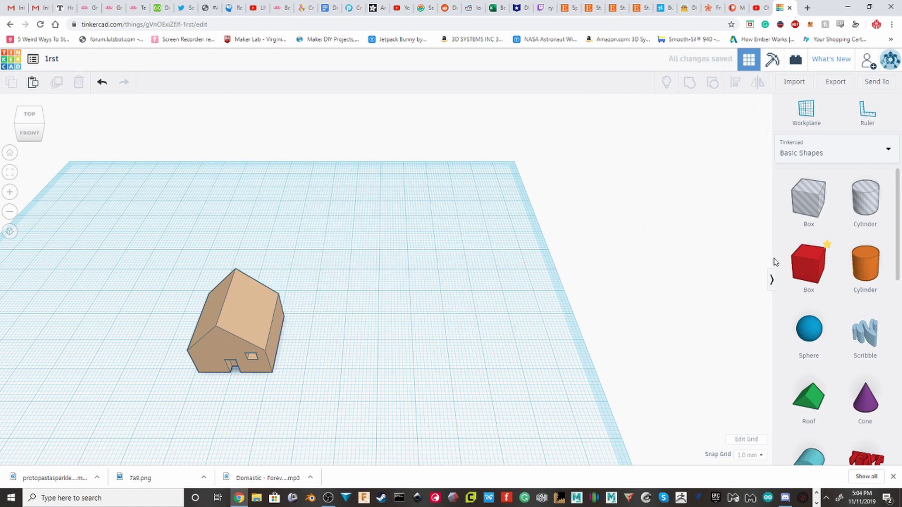
Browse the Text and numbers and Characters shape libraries
click(830, 165)
click(853, 206)
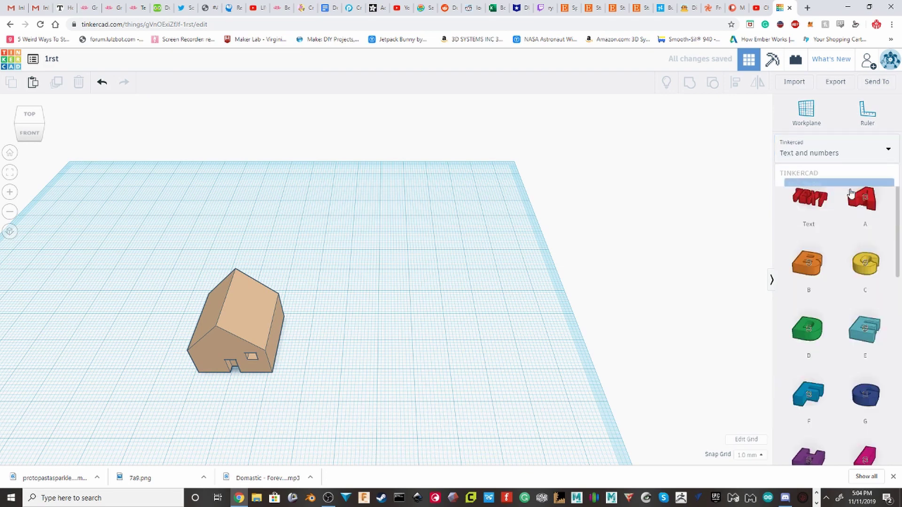
scroll(840, 188, down, 5)
click(825, 156)
click(814, 212)
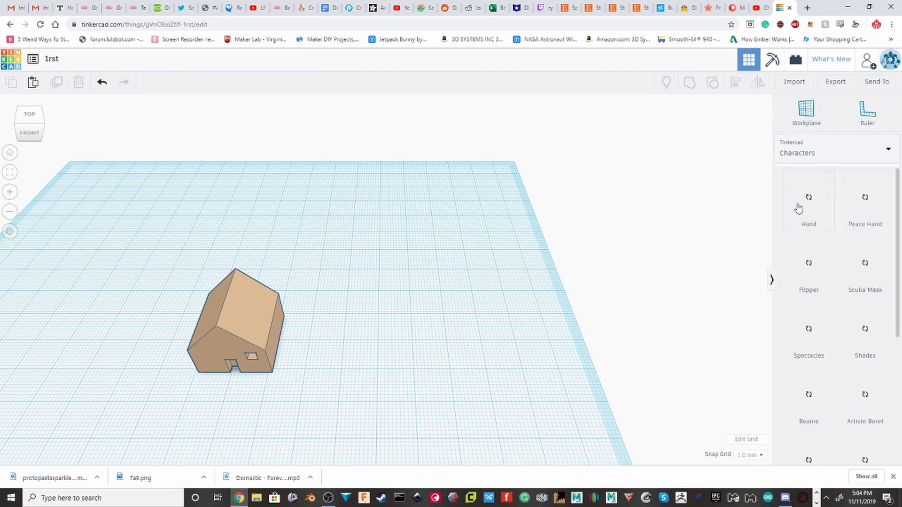
scroll(808, 195, down, 3)
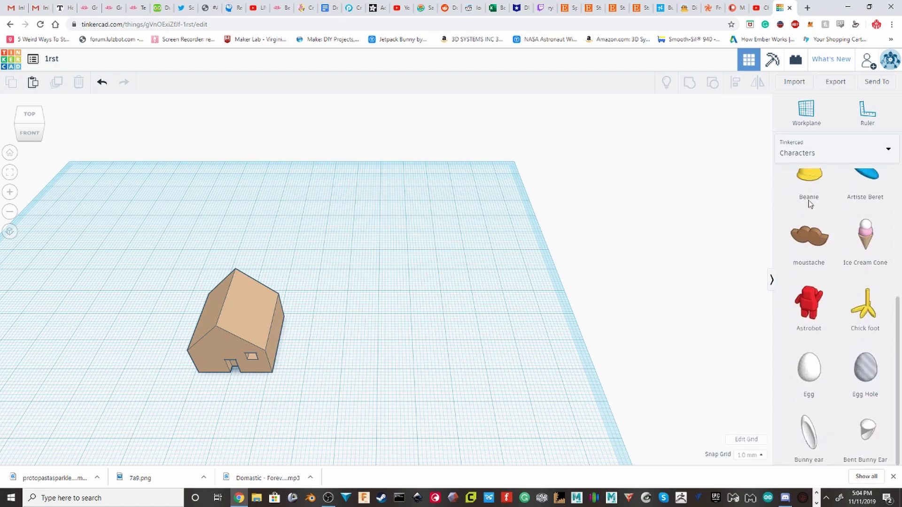
Browse the OMSI Hangout Space, Connectors and Featured shape generator libraries
click(809, 154)
click(807, 235)
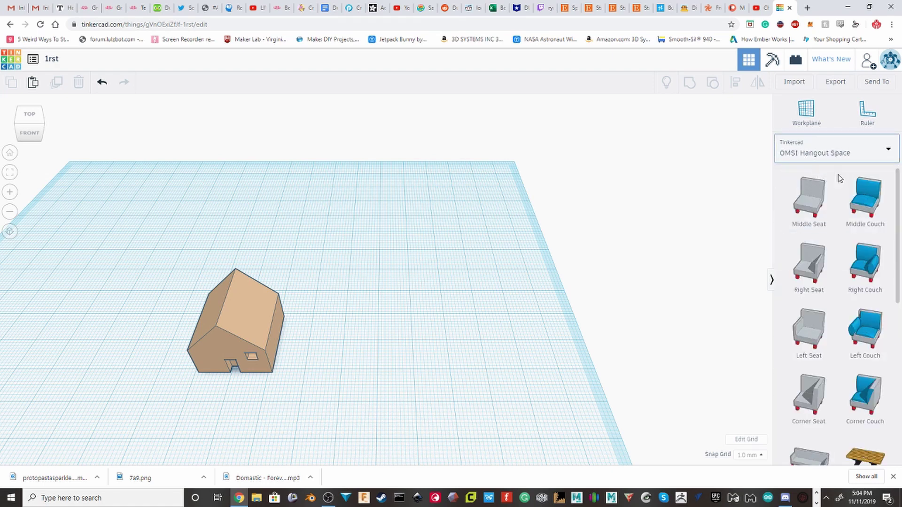
scroll(835, 189, down, 8)
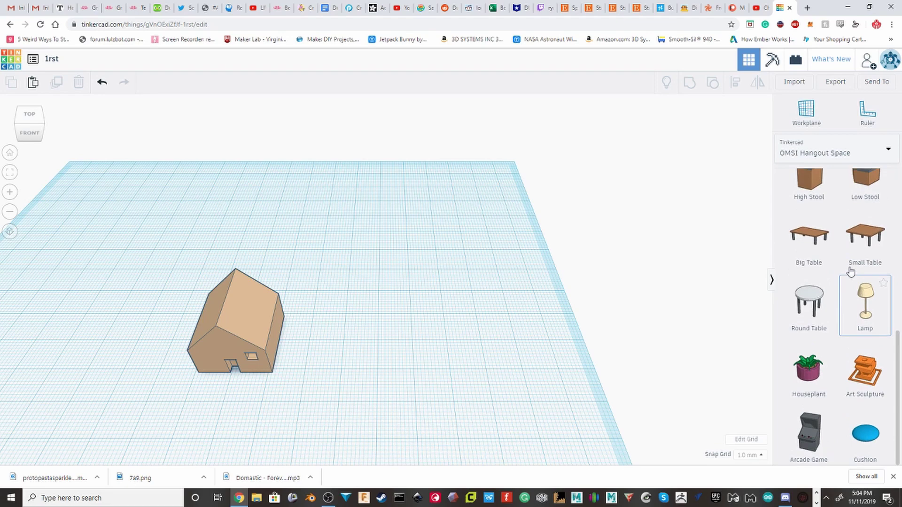
scroll(850, 269, up, 8)
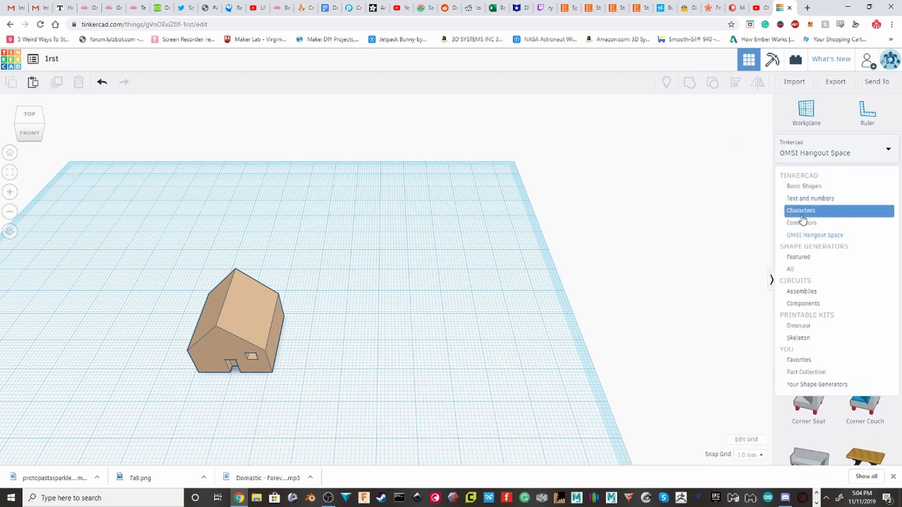
click(788, 224)
scroll(837, 282, down, 4)
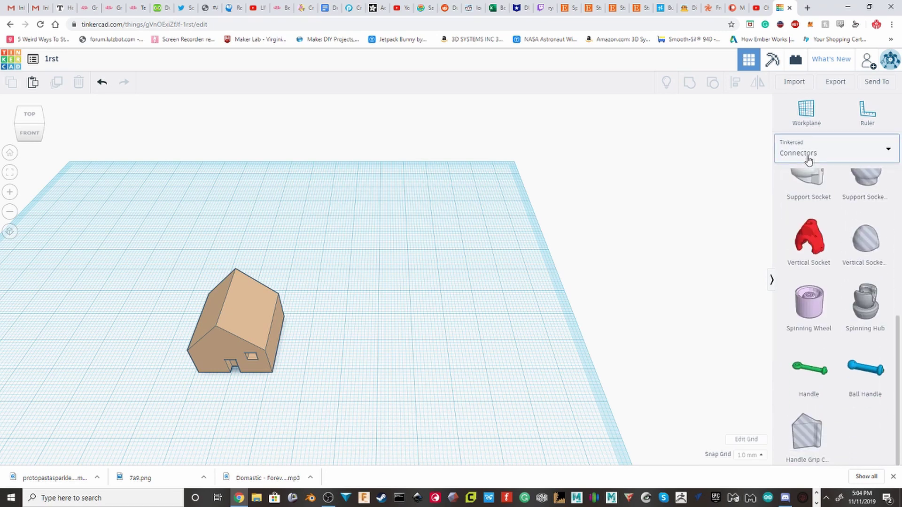
click(808, 155)
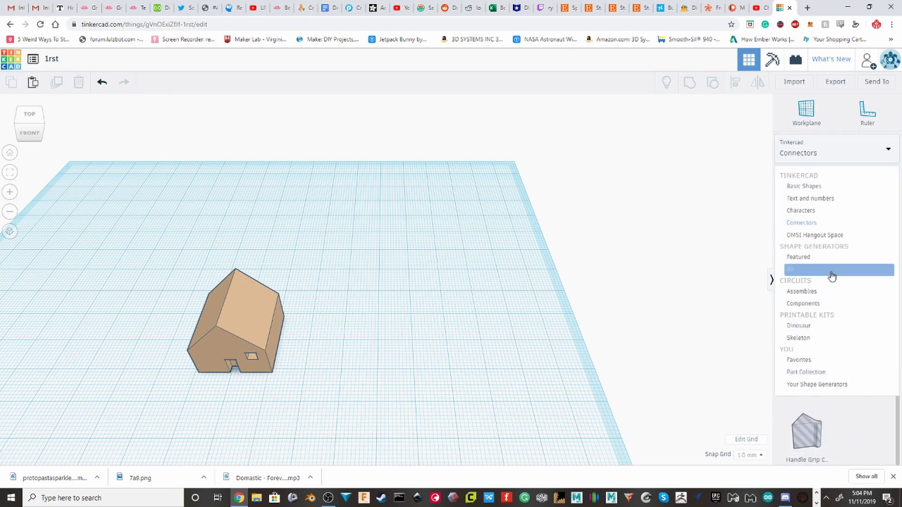
click(806, 257)
scroll(836, 202, down, 2)
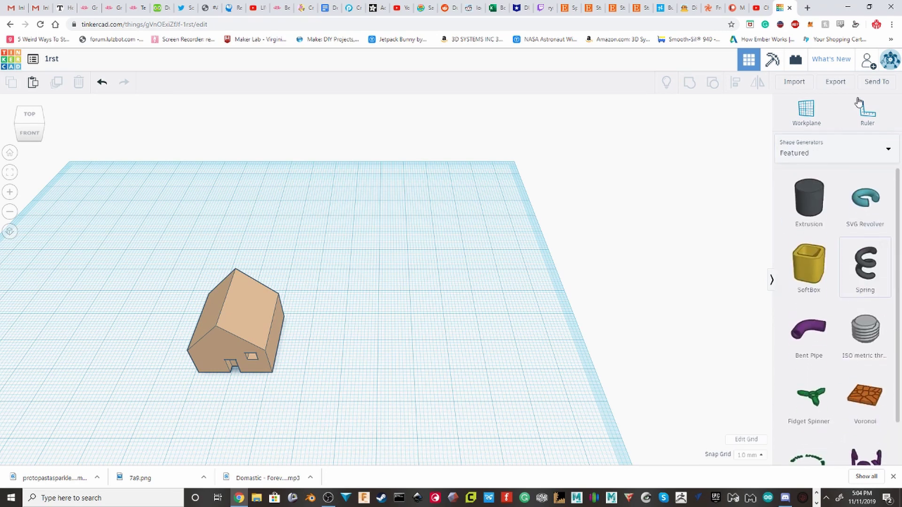
scroll(849, 208, up, 1)
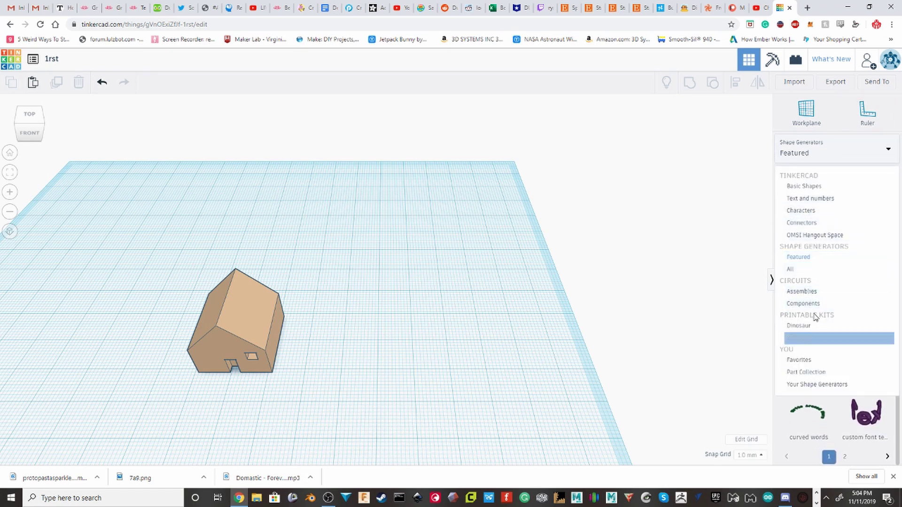
Browse the circuit Assemblies and Components shape categories
click(815, 292)
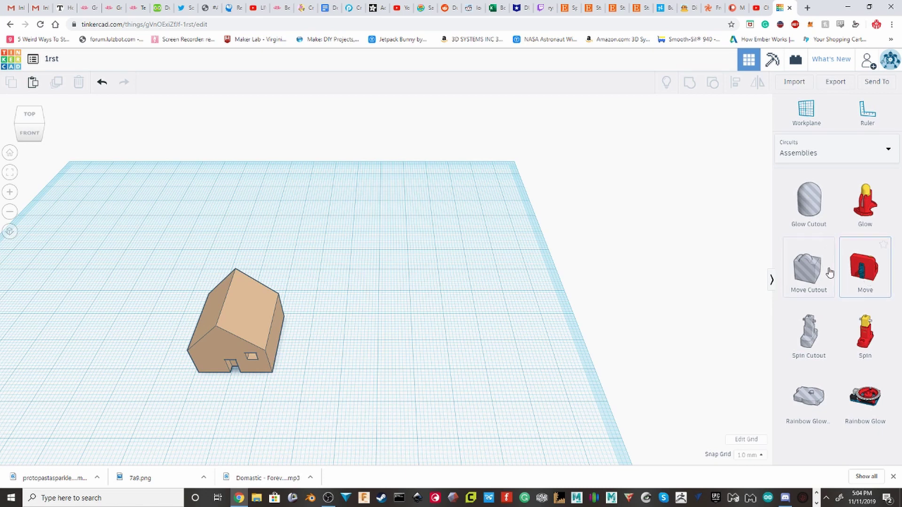
click(813, 150)
click(818, 304)
scroll(838, 277, down, 5)
scroll(840, 272, up, 5)
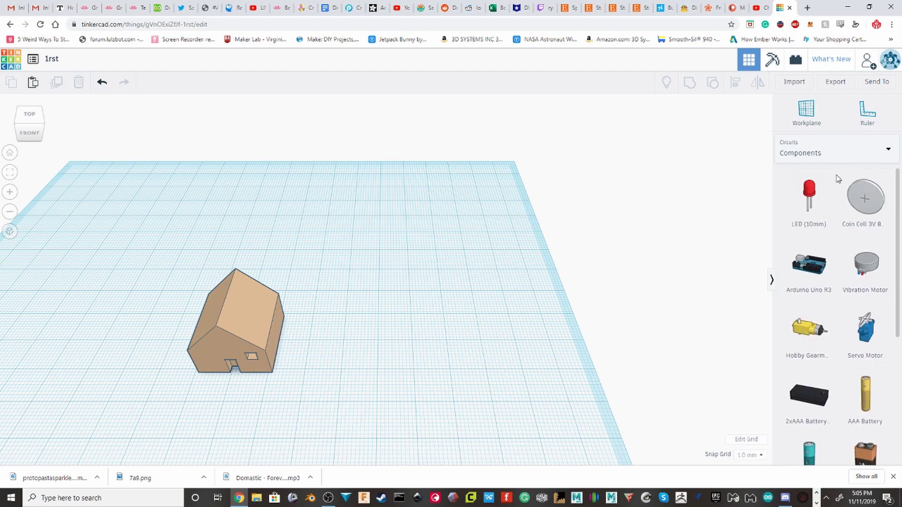
Switch to the Dinosaur kit, place the Neck shape, then delete it
click(808, 149)
click(827, 332)
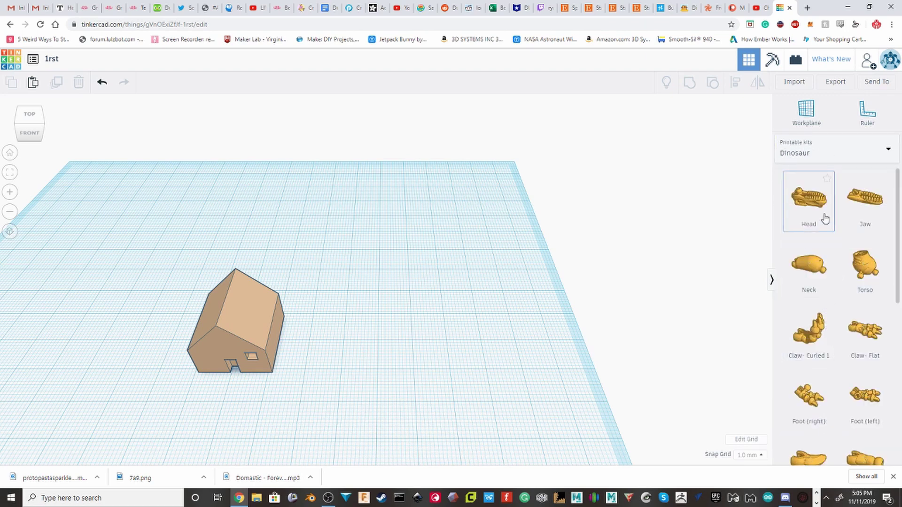
click(586, 258)
right_drag(586, 258, 522, 243)
scroll(317, 231, up, 2)
scroll(866, 263, down, 5)
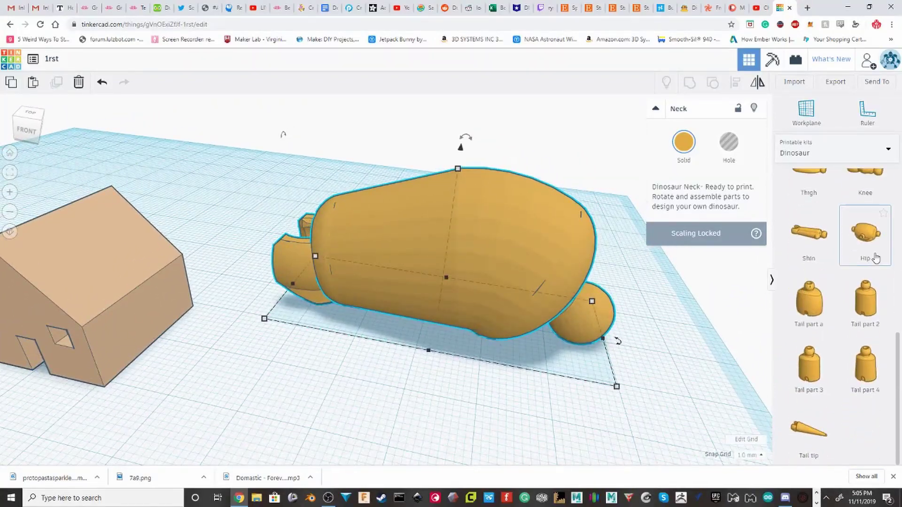
key(Delete)
Switch to the Skeleton kit, place the Skull shape, then delete it
click(815, 144)
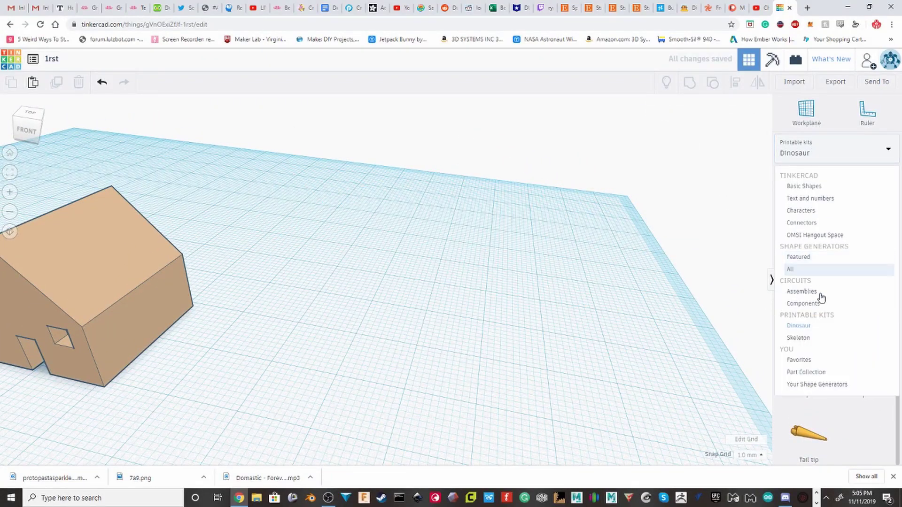
click(828, 331)
click(844, 157)
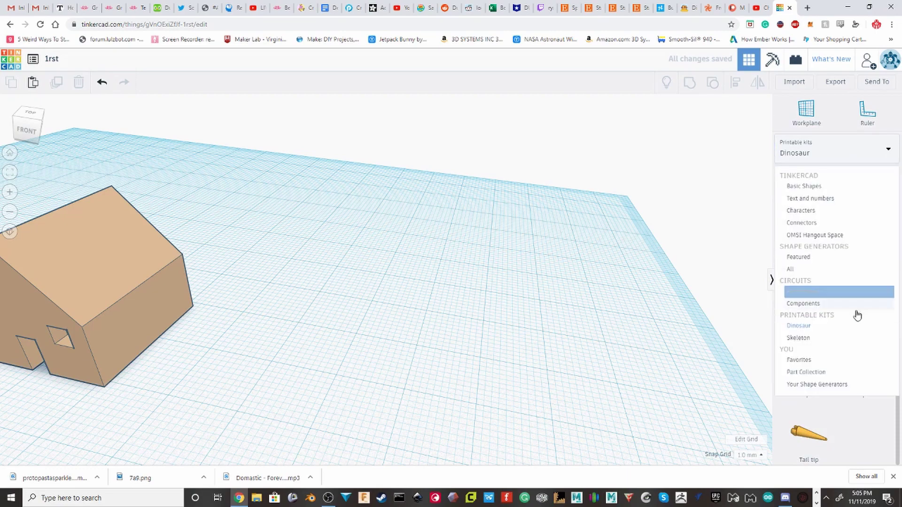
click(838, 342)
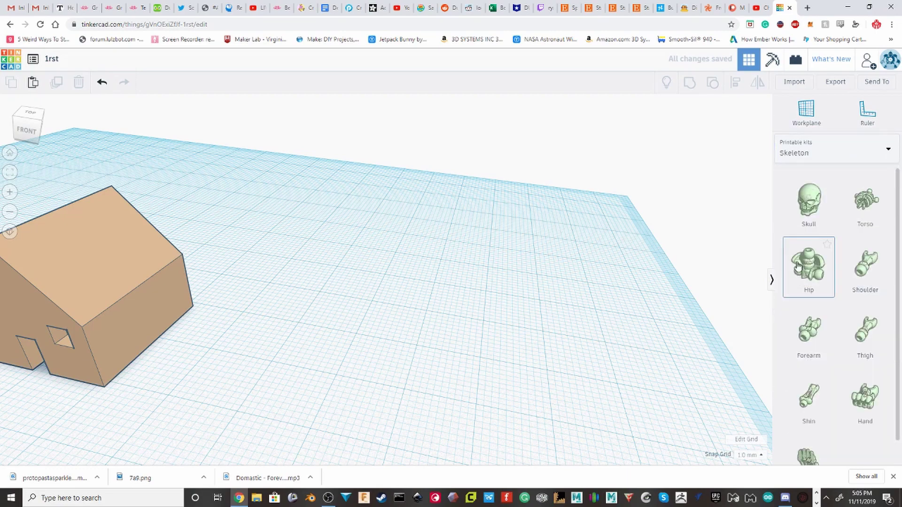
click(416, 368)
right_drag(417, 368, 454, 260)
scroll(405, 246, up, 5)
key(Delete)
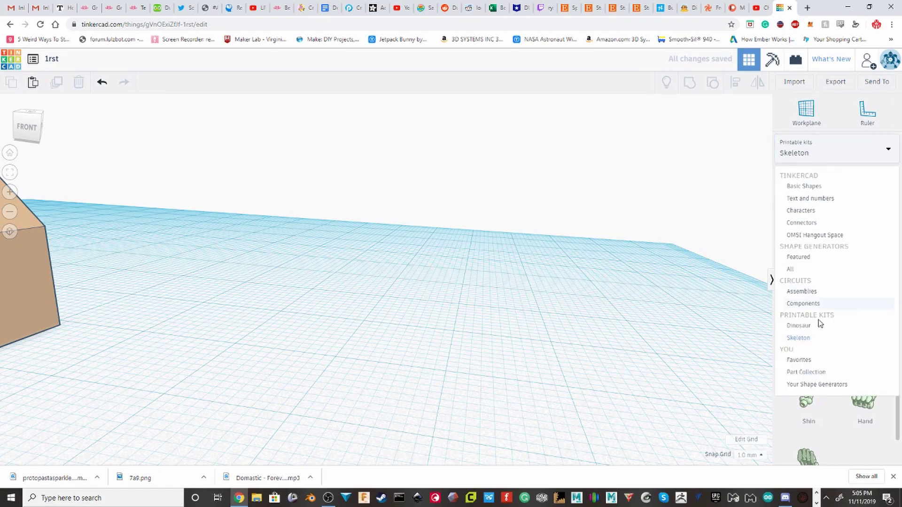
View Favorites, Part Collection and Your Shape Generators, then return to Basic Shapes
click(833, 362)
click(826, 157)
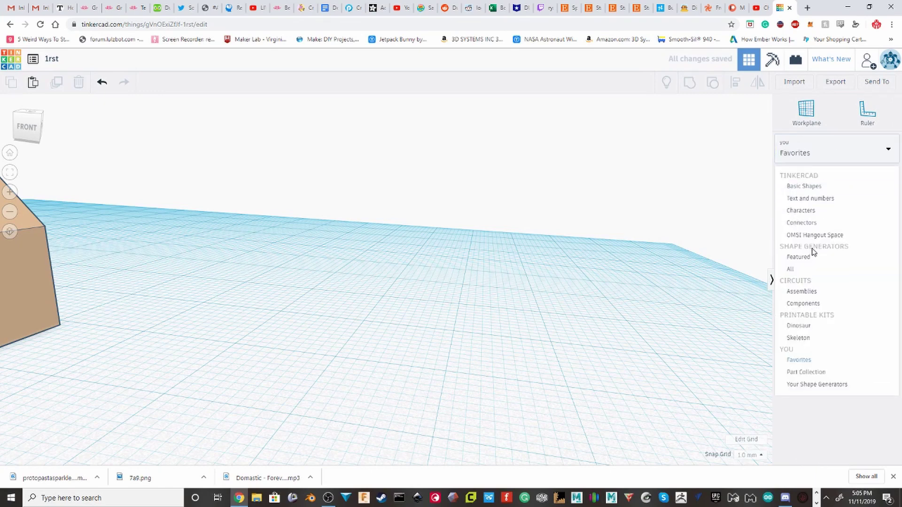
click(822, 373)
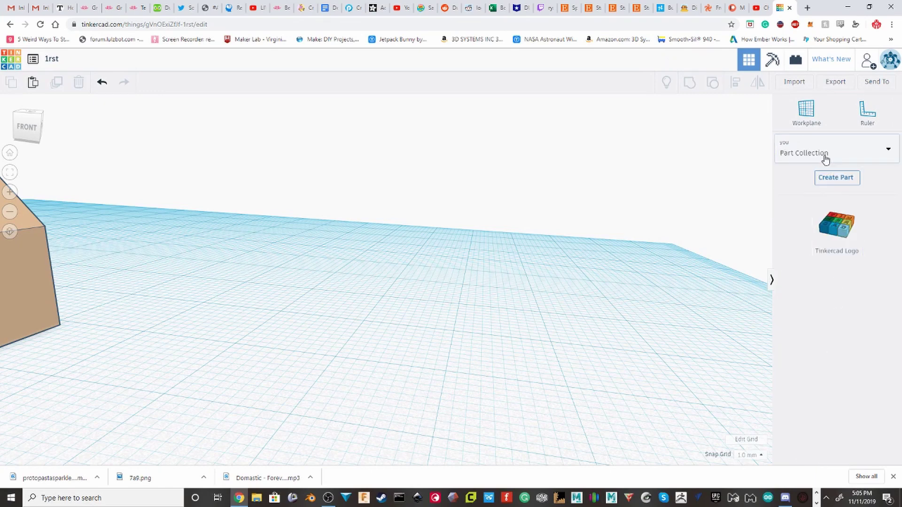
click(823, 158)
click(823, 385)
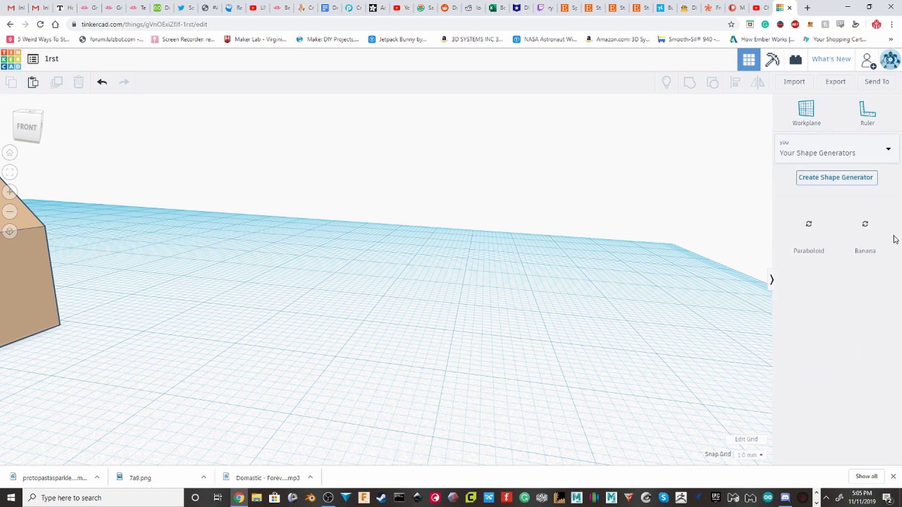
click(854, 146)
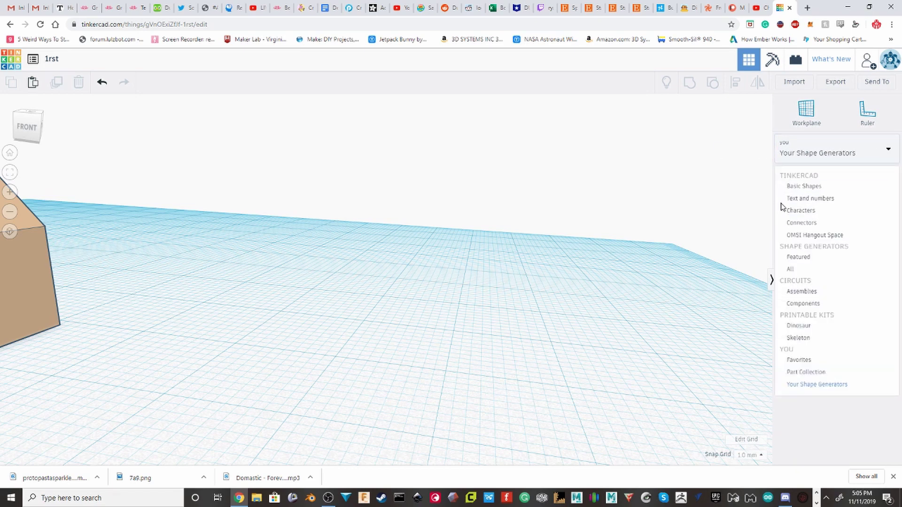
click(799, 187)
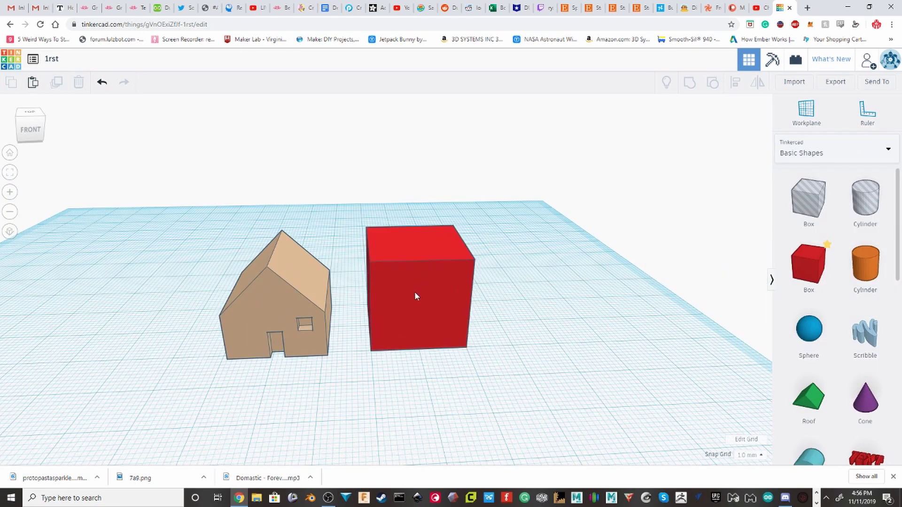
click(415, 292)
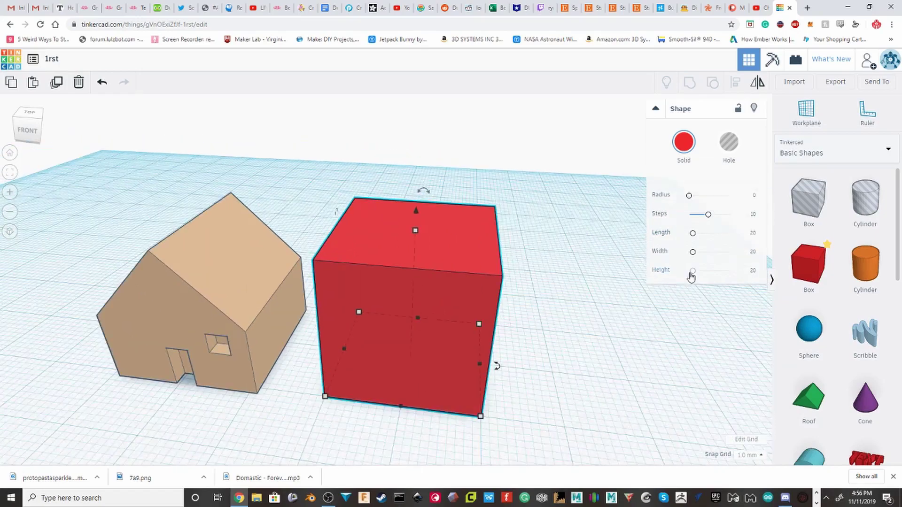
Lengthen the red box, round its edges and make it tall and narrow
drag(700, 232, 710, 233)
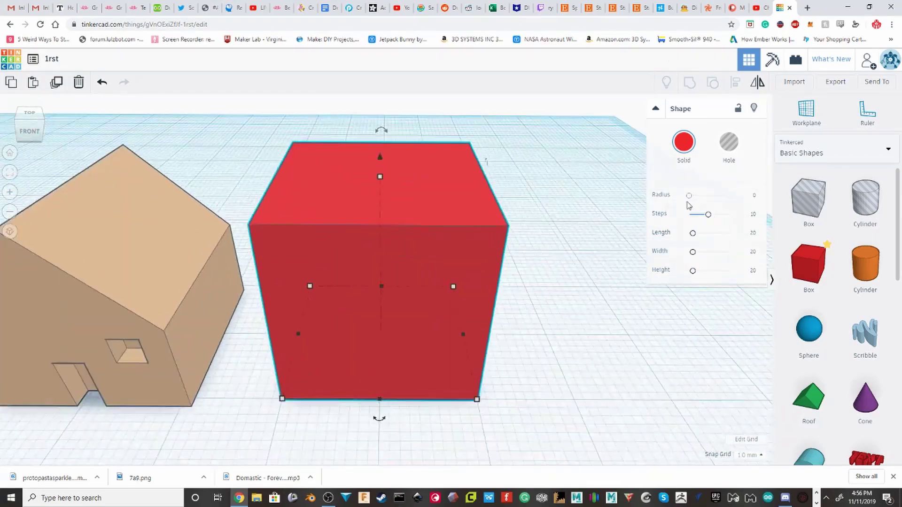
drag(689, 195, 697, 188)
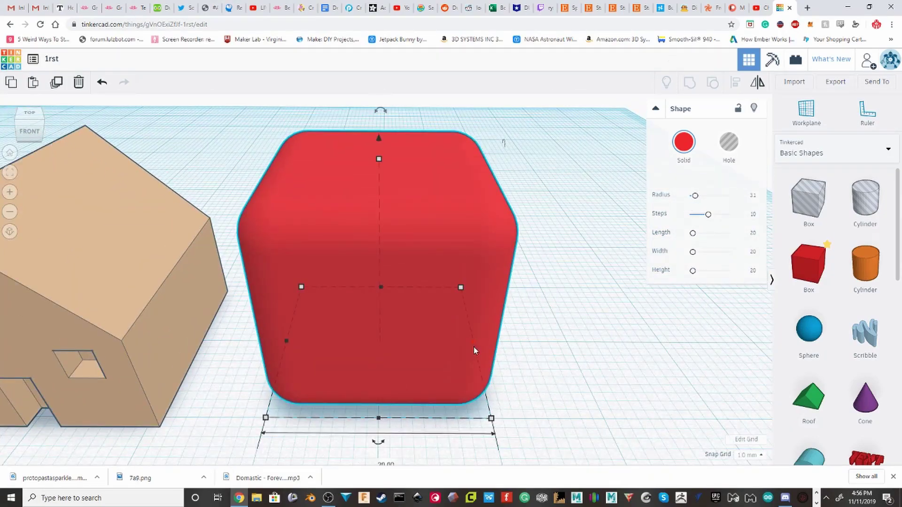
drag(694, 232, 692, 252)
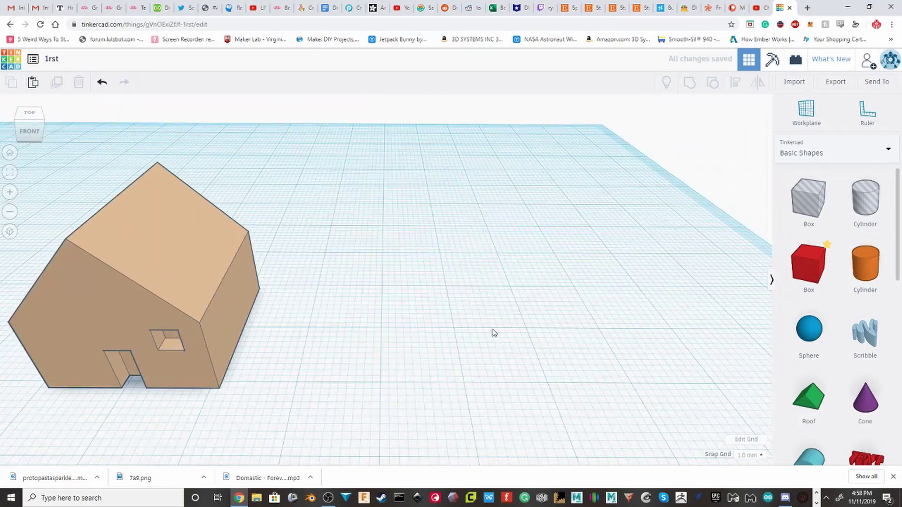
Place a cone, a torus and a ring on the workplane
click(865, 259)
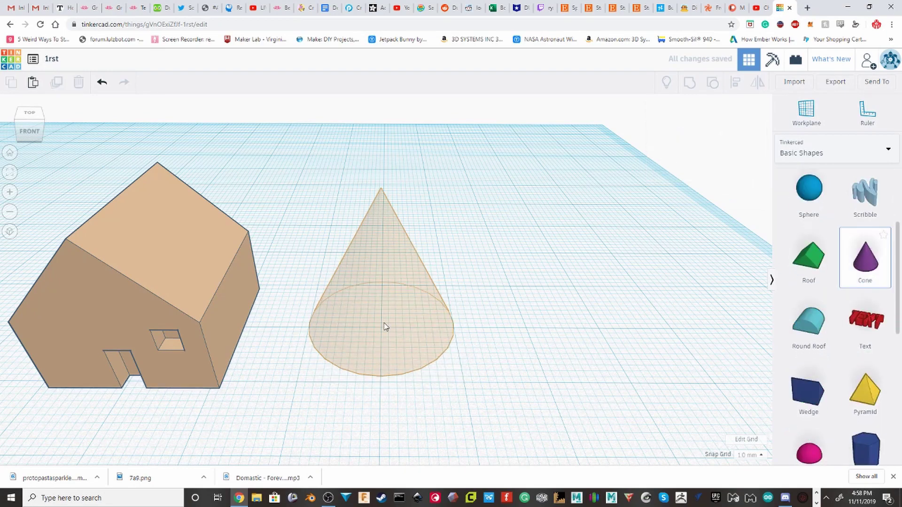
click(384, 327)
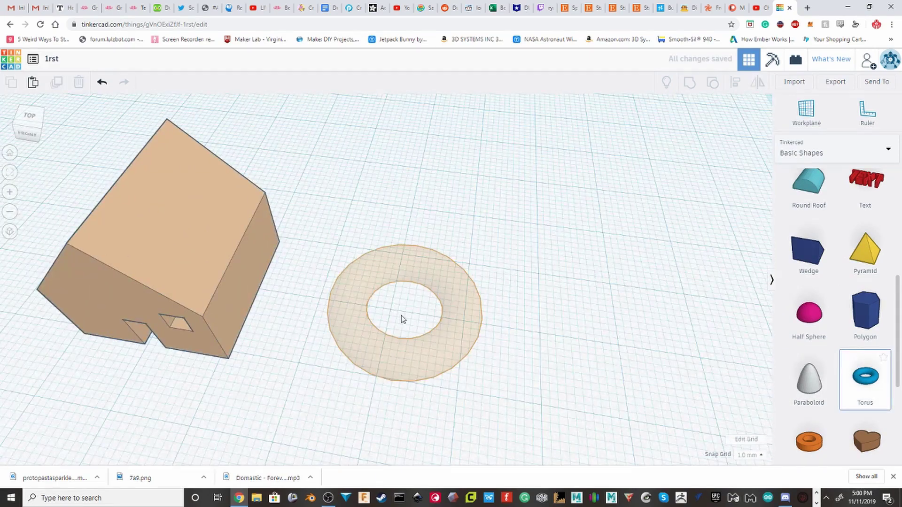
click(403, 319)
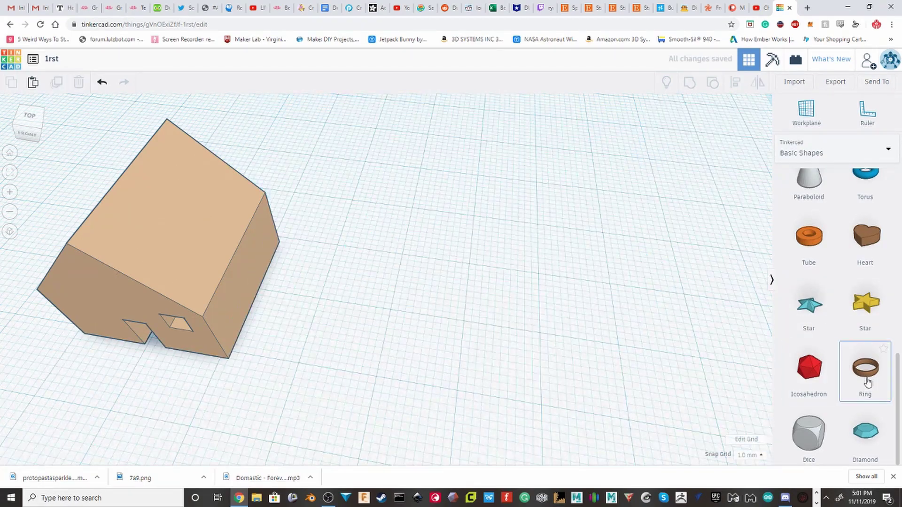
click(433, 356)
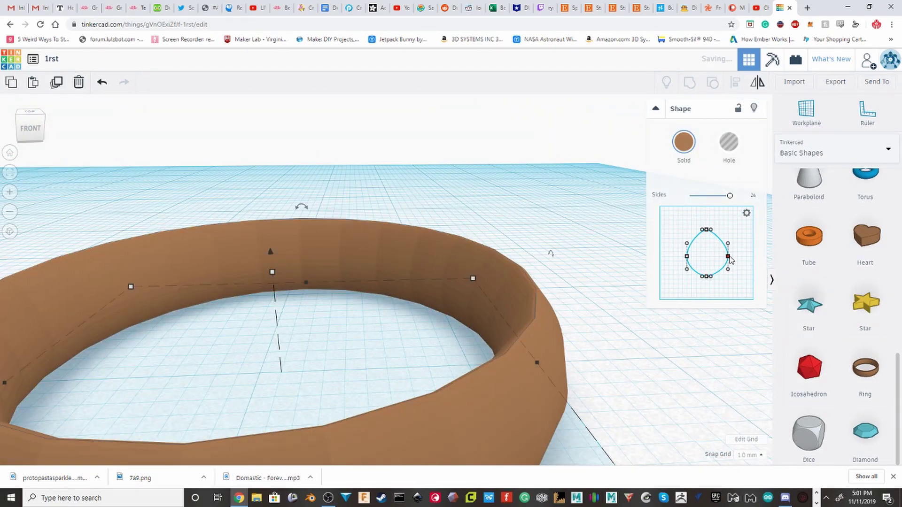